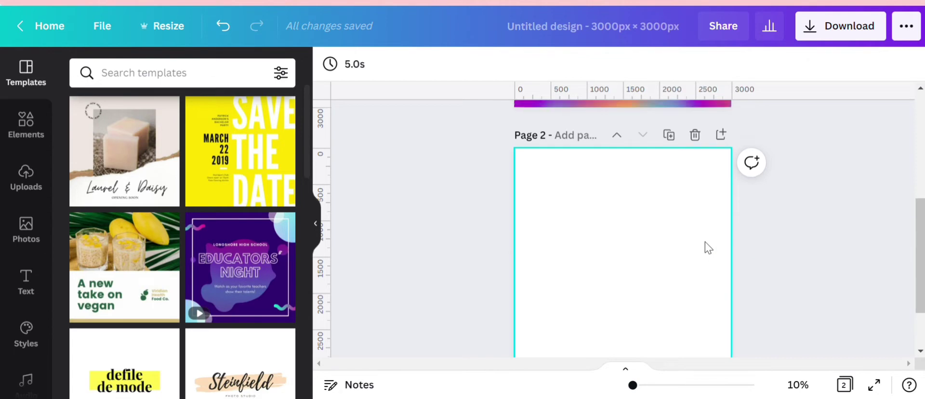
pyautogui.scroll(5, 704, 243)
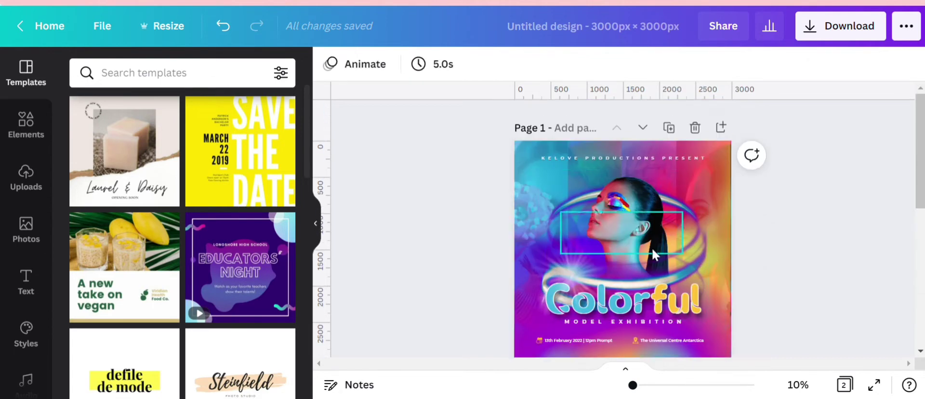
pyautogui.scroll(-5, 651, 247)
pyautogui.click(622, 250)
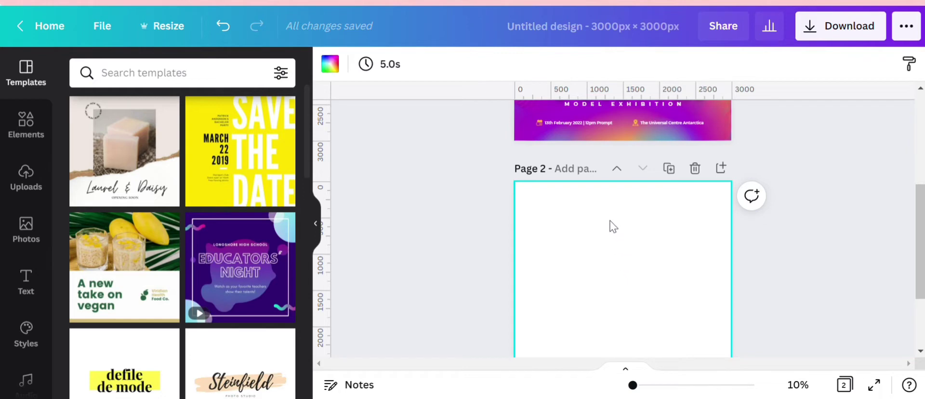
pyautogui.scroll(-3, 488, 270)
pyautogui.scroll(2, 486, 268)
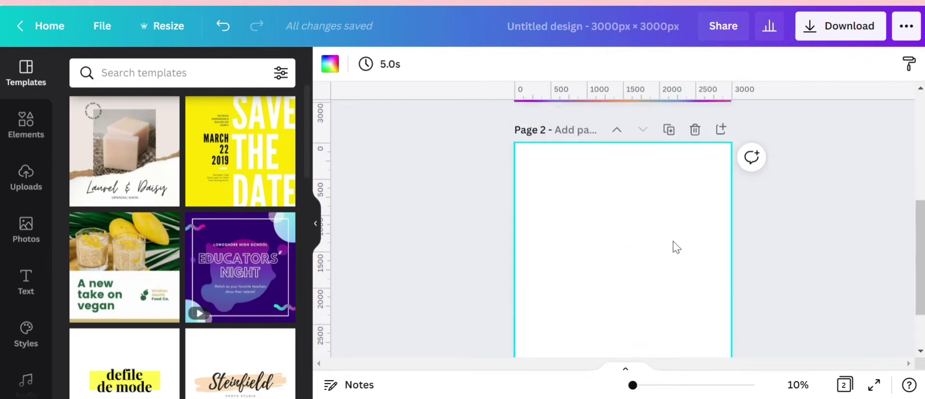
# Add a single-cell grid to the blank page 2 so that it fills the page.
pyautogui.scroll(-10, 23, 248)
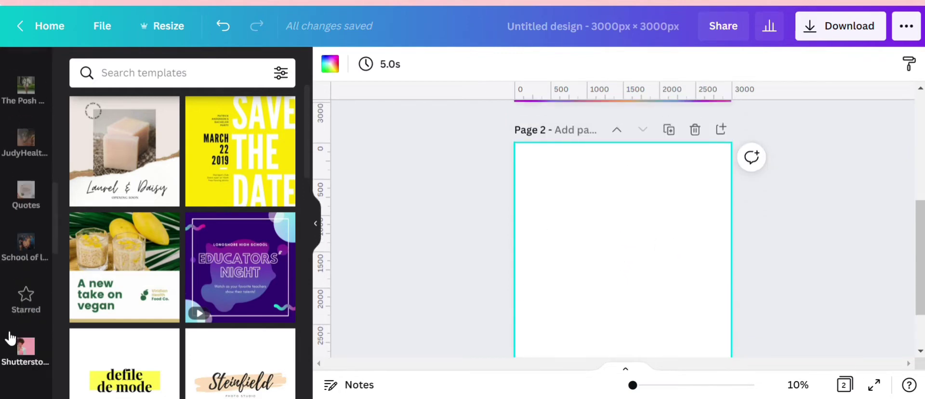
pyautogui.scroll(10, 13, 313)
pyautogui.click(20, 135)
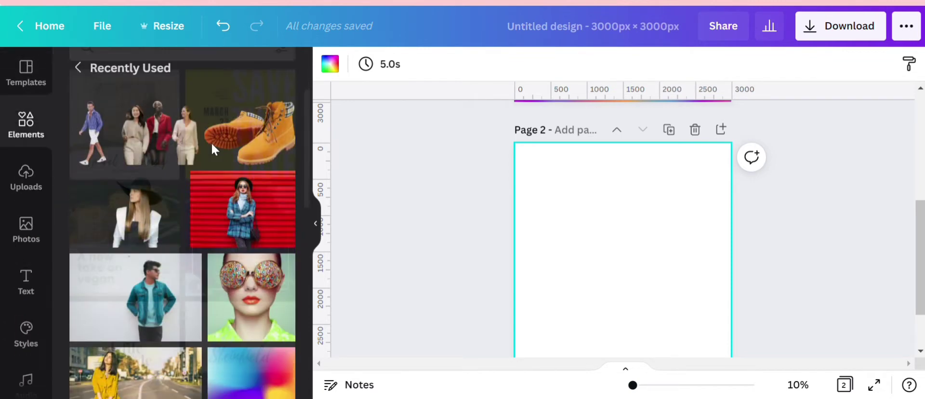
pyautogui.click(77, 68)
pyautogui.scroll(-10, 178, 233)
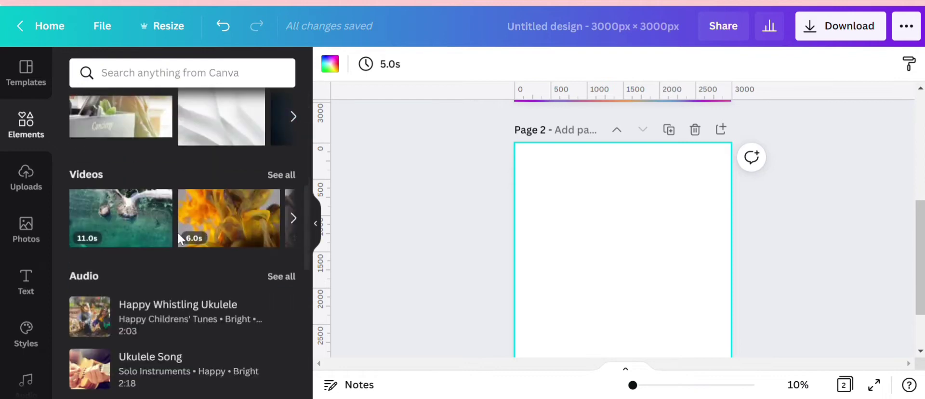
pyautogui.click(98, 367)
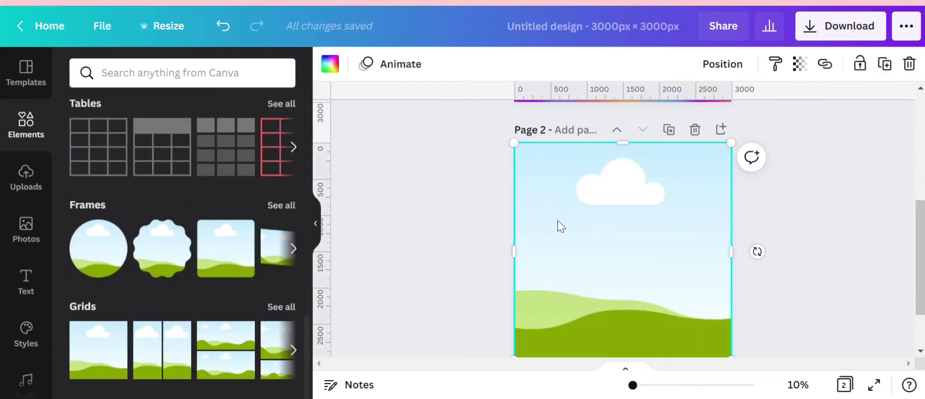
# Narrow the grid to about 750 px wide and duplicate it across page 2 to form four equal side-by-side columns.
pyautogui.moveTo(741, 248); pyautogui.dragTo(579, 232)
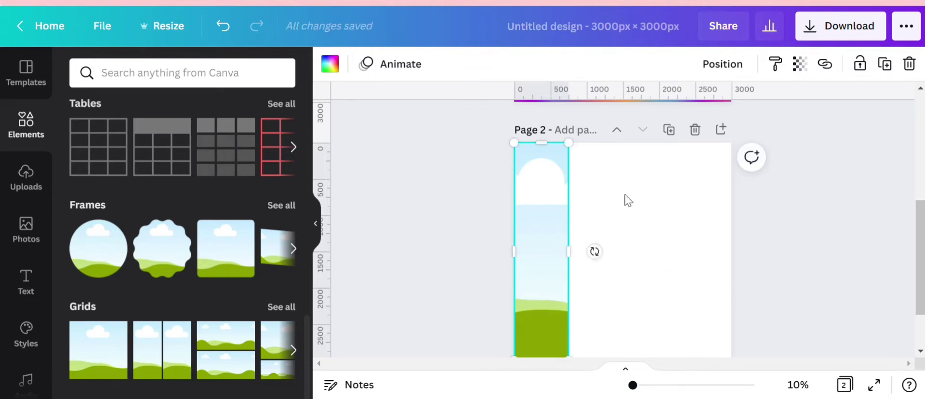
pyautogui.click(885, 63)
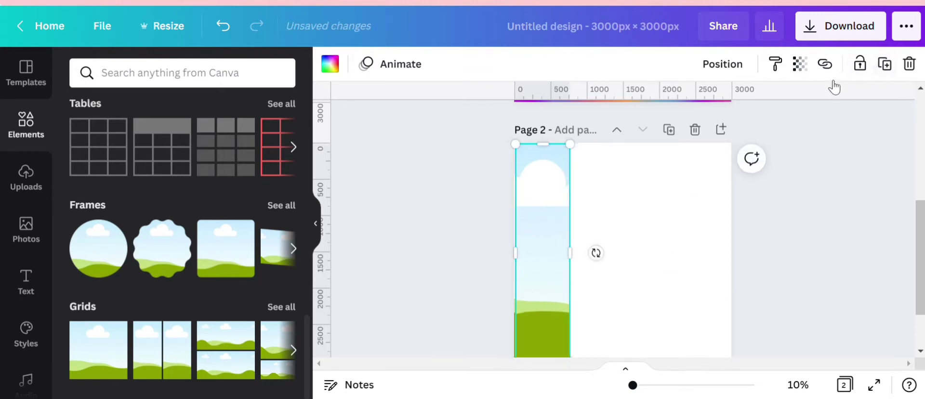
pyautogui.moveTo(536, 236); pyautogui.dragTo(592, 239)
pyautogui.click(648, 219)
pyautogui.moveTo(568, 209); pyautogui.dragTo(563, 212)
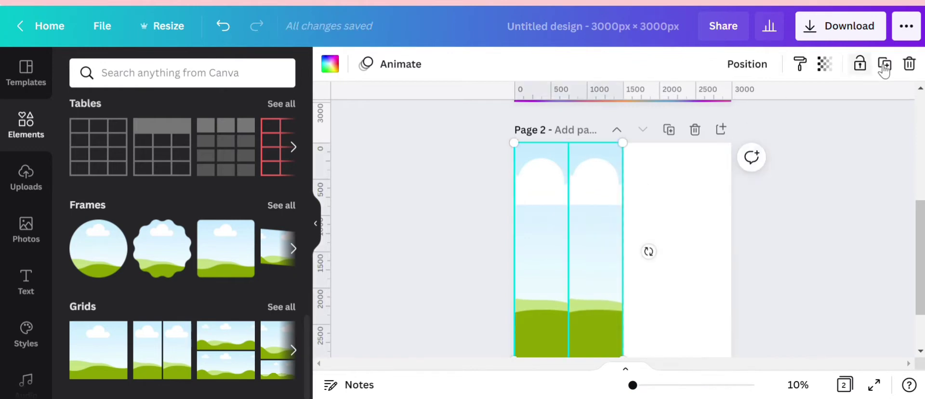
pyautogui.moveTo(533, 236); pyautogui.dragTo(647, 238)
pyautogui.click(795, 207)
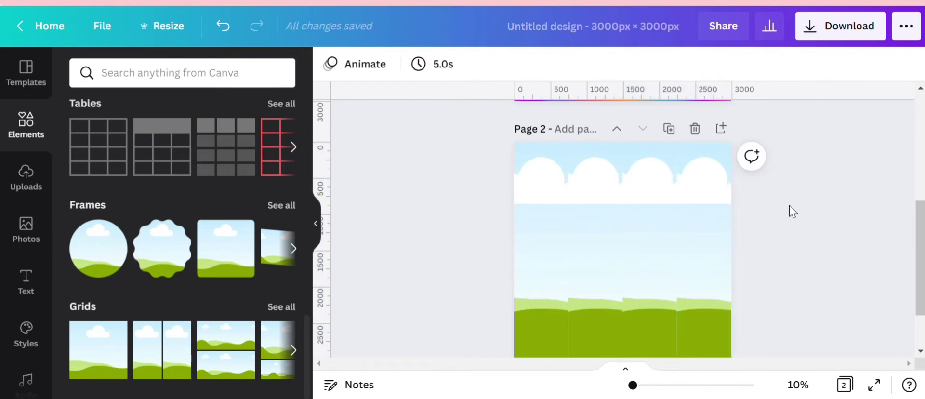
# Fill the four grid columns in order with the recently used flower-and-hand, neon face-paint, pink-sweater and teal-lit profile photos.
pyautogui.scroll(-2, 675, 232)
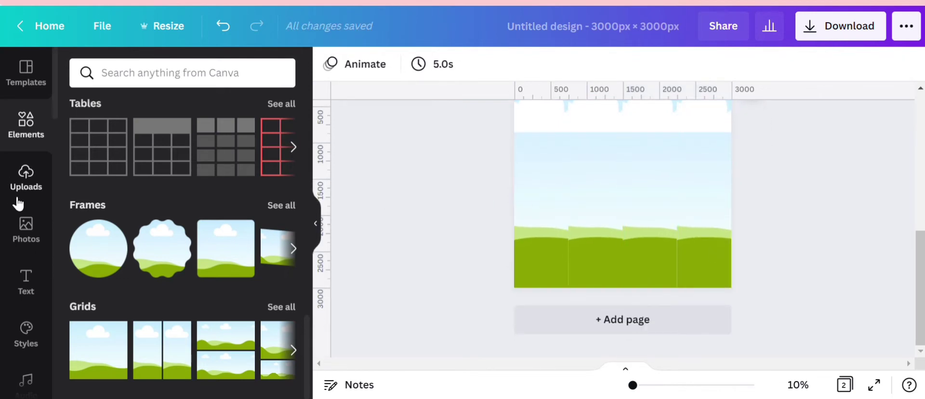
pyautogui.click(27, 227)
pyautogui.scroll(5, 449, 169)
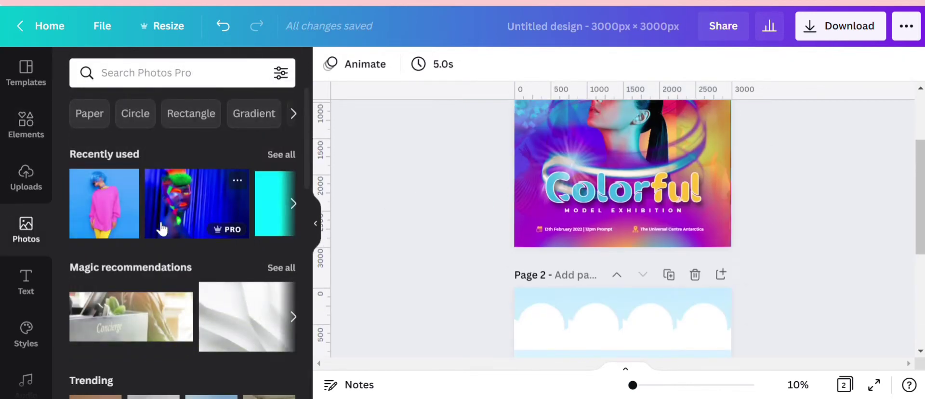
pyautogui.scroll(-5, 463, 183)
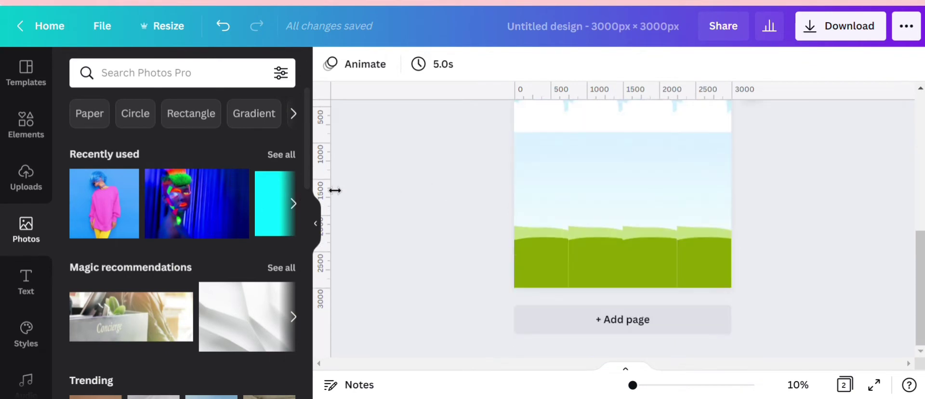
pyautogui.click(278, 156)
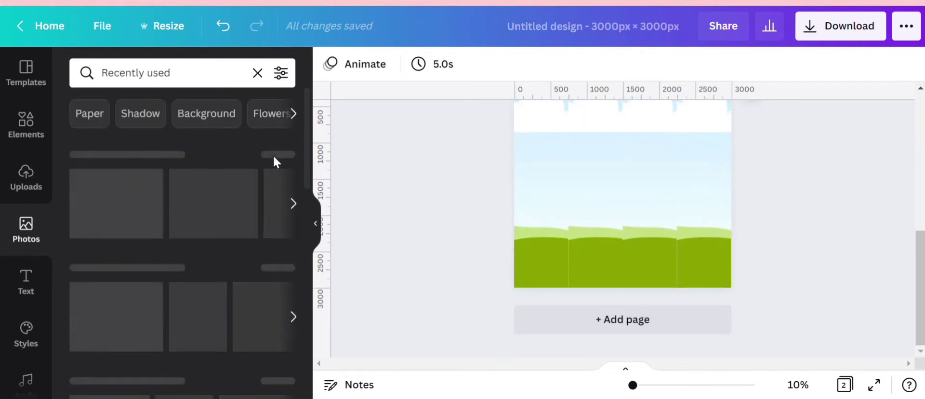
pyautogui.moveTo(143, 268); pyautogui.dragTo(520, 182)
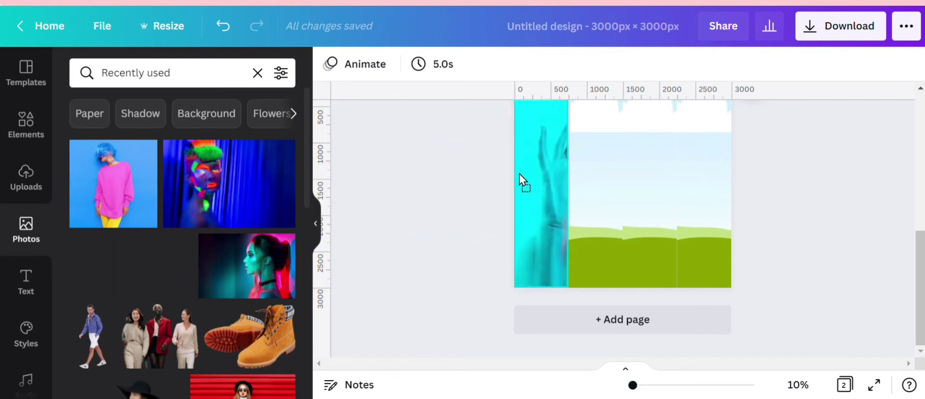
pyautogui.moveTo(249, 276); pyautogui.dragTo(697, 167)
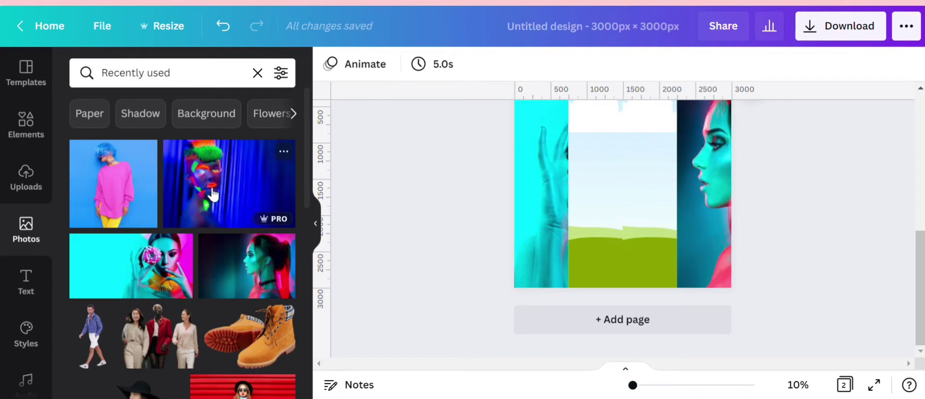
pyautogui.moveTo(226, 183); pyautogui.dragTo(574, 162)
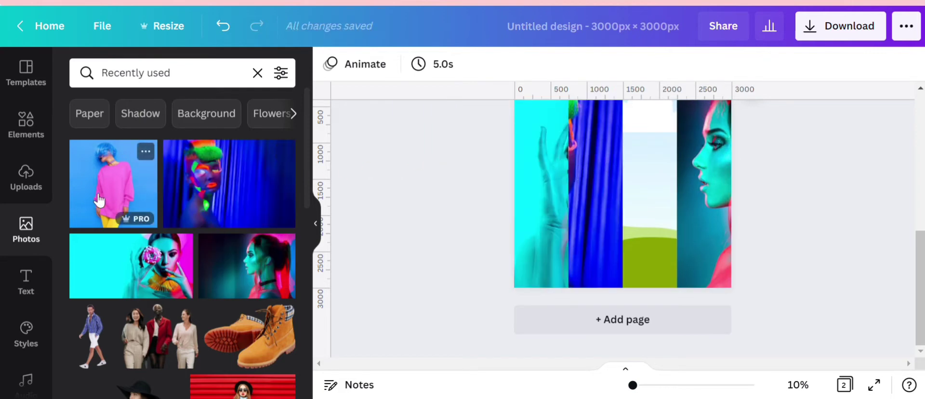
pyautogui.moveTo(135, 202); pyautogui.dragTo(648, 175)
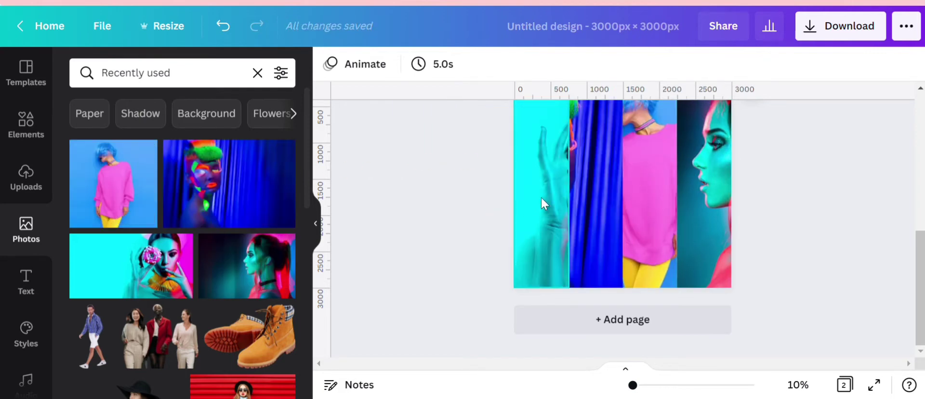
# Reposition the photo inside the first column so the flower, half the face and the yellow necklace show.
pyautogui.doubleClick(545, 201)
pyautogui.scroll(-2, 526, 261)
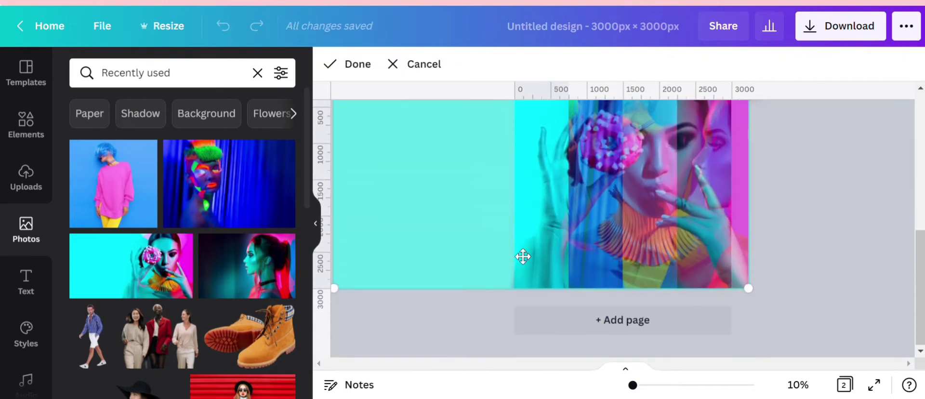
pyautogui.moveTo(497, 249); pyautogui.dragTo(391, 201)
pyautogui.click(376, 65)
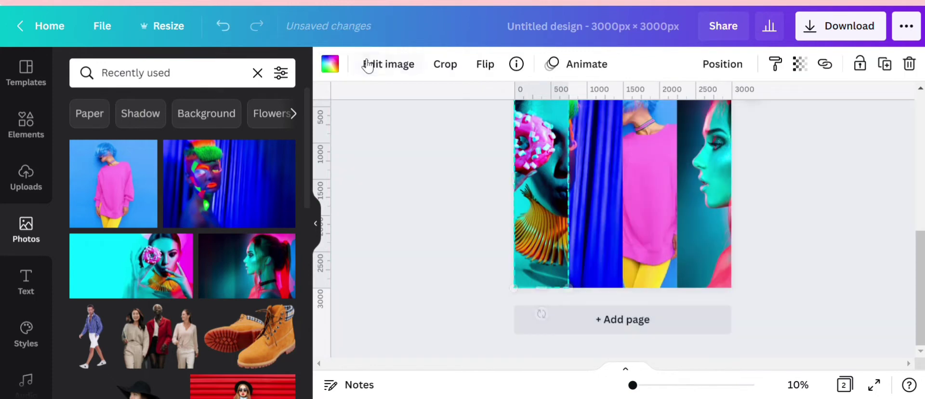
# Reposition the photo inside the second column so the neon-painted face fills the column.
pyautogui.click(598, 238)
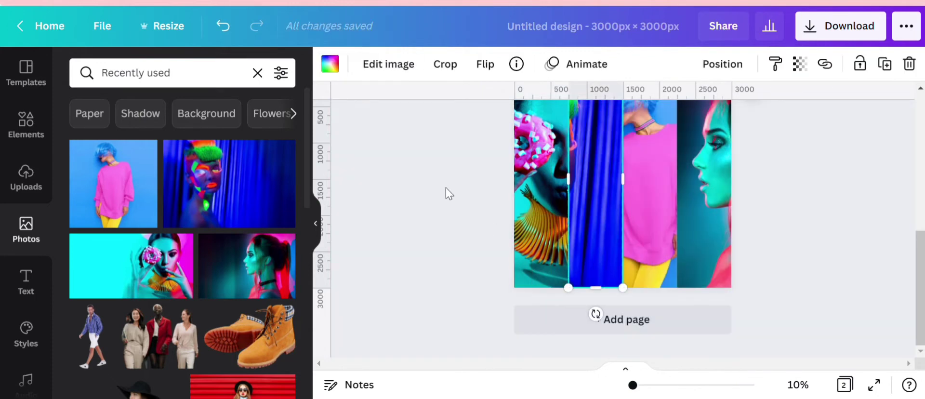
pyautogui.doubleClick(599, 210)
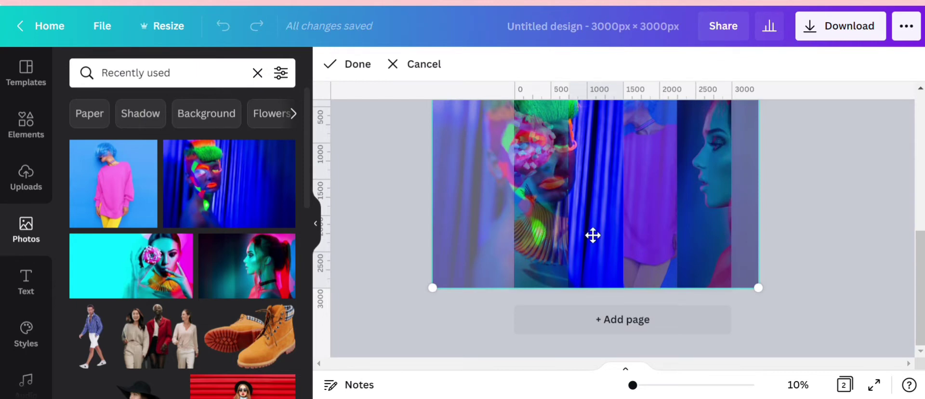
pyautogui.moveTo(593, 235); pyautogui.dragTo(674, 241)
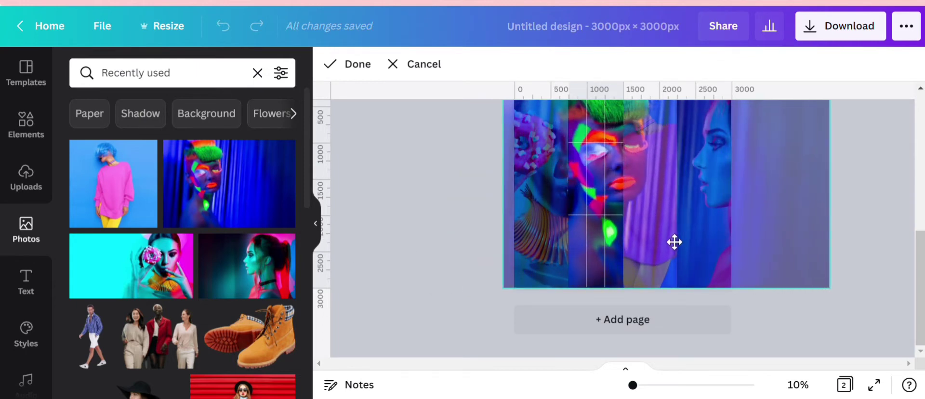
pyautogui.click(357, 64)
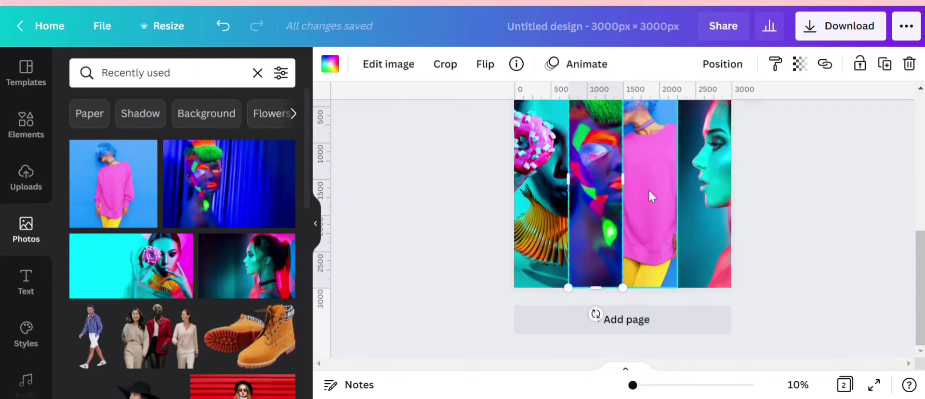
# Enlarge and reposition the photo inside the third column to frame the blue hair and upper part of the pink sweater.
pyautogui.doubleClick(657, 199)
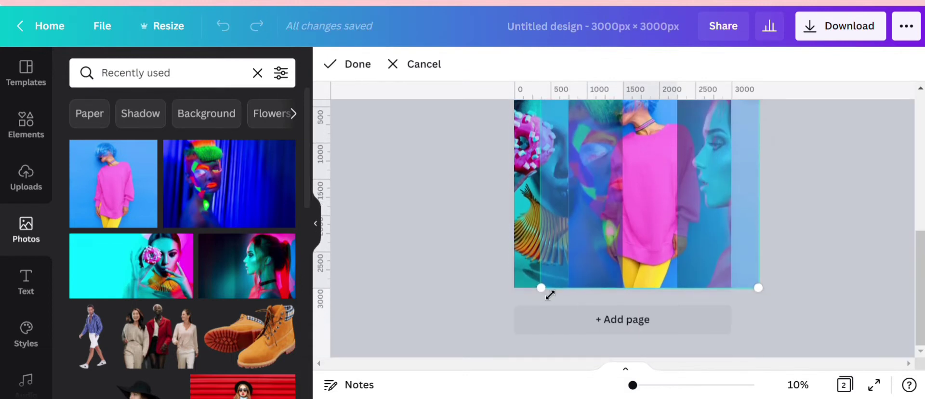
pyautogui.moveTo(545, 289); pyautogui.dragTo(426, 359)
pyautogui.moveTo(536, 303); pyautogui.dragTo(569, 315)
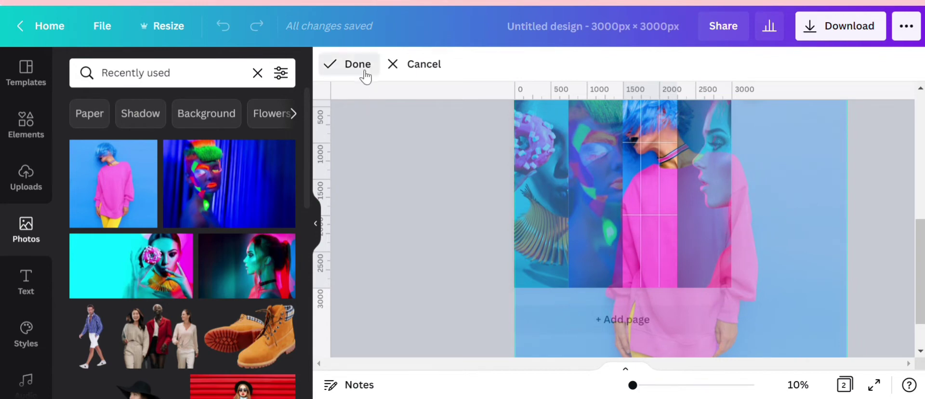
pyautogui.click(348, 64)
pyautogui.scroll(-2, 622, 265)
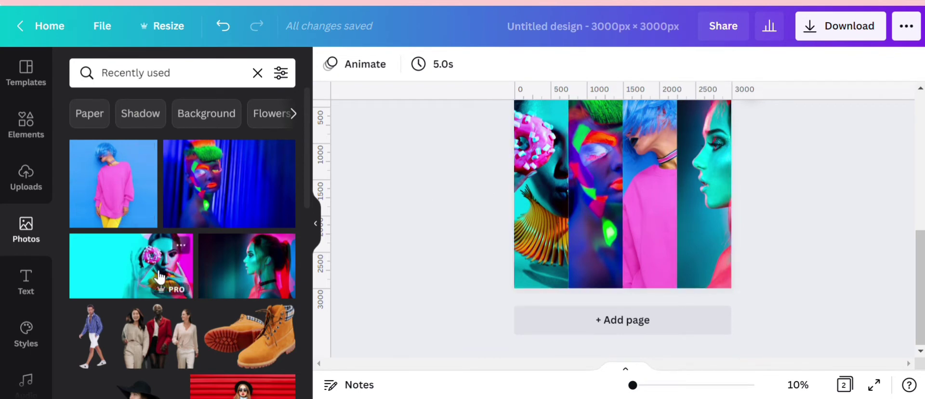
# Add the recently used multicolour gradient image on top of the four photo columns.
pyautogui.scroll(-2, 164, 276)
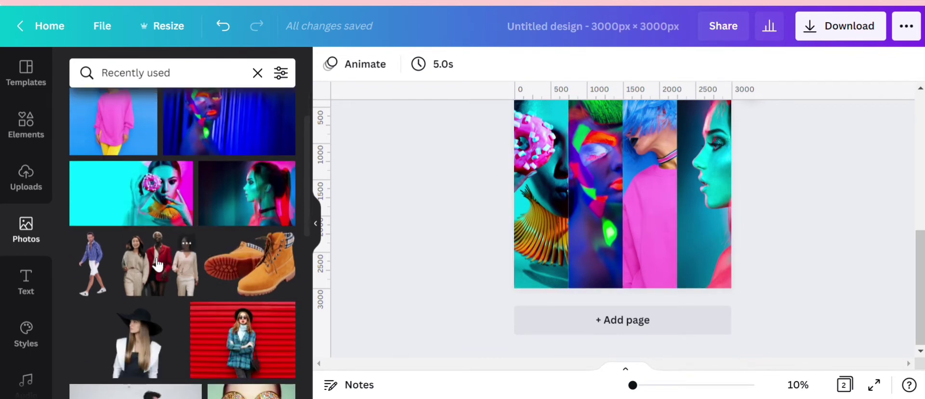
pyautogui.click(26, 137)
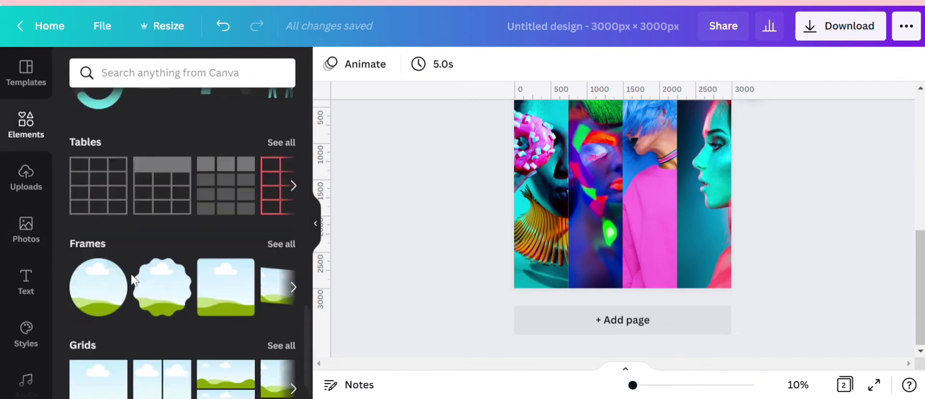
pyautogui.scroll(2, 159, 265)
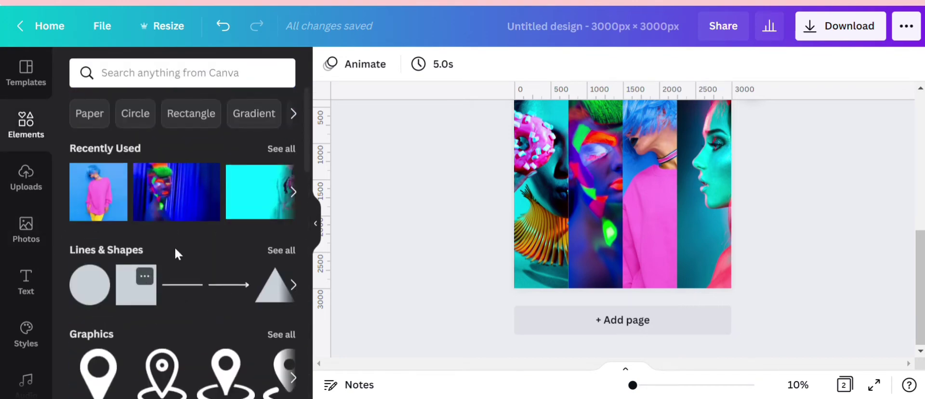
pyautogui.click(277, 150)
pyautogui.scroll(-5, 209, 262)
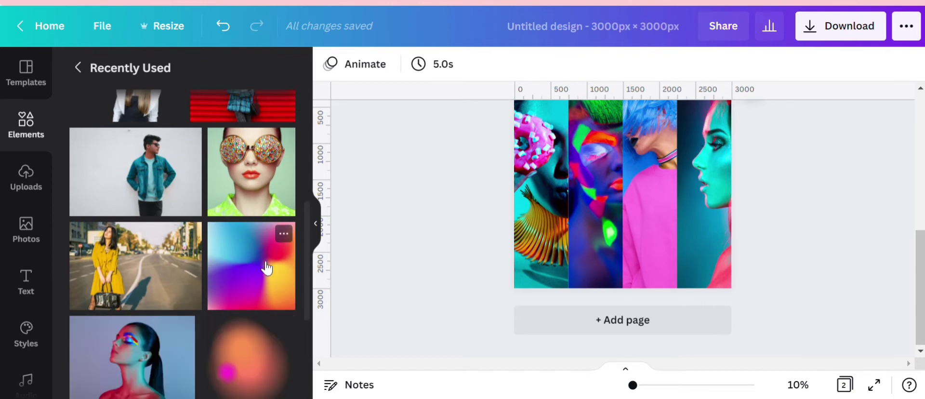
pyautogui.click(266, 268)
pyautogui.click(26, 77)
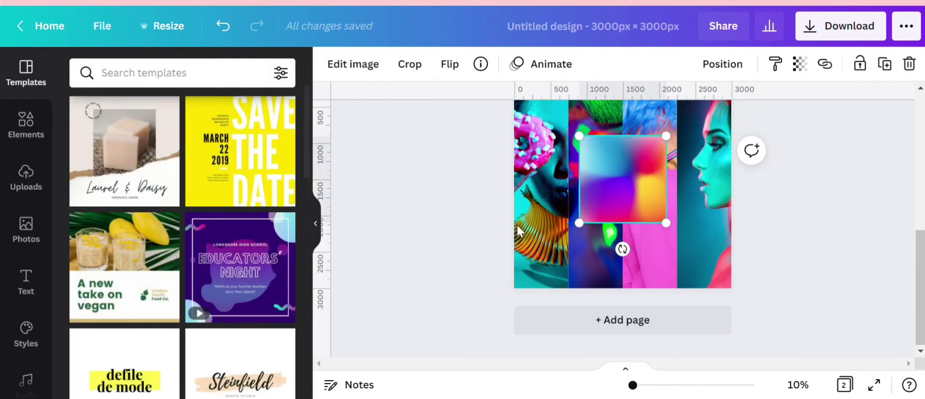
# Enlarge the gradient image to 3,000 × 3,000 px so it covers all of page 2.
pyautogui.scroll(2, 617, 175)
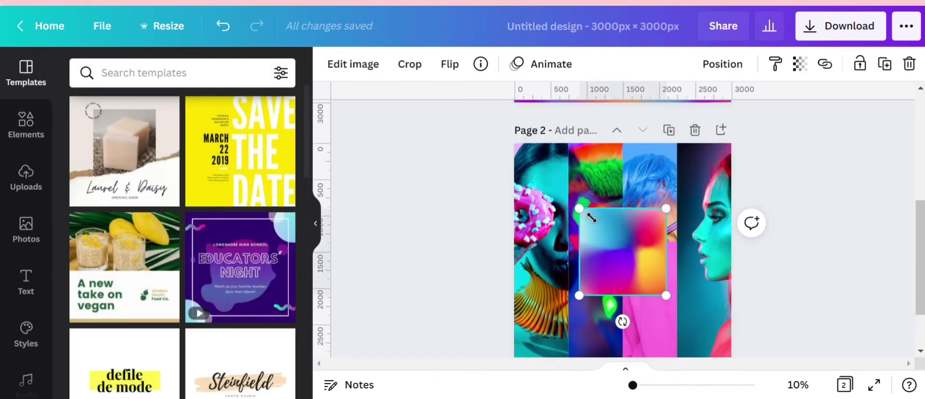
pyautogui.moveTo(579, 208); pyautogui.dragTo(514, 143)
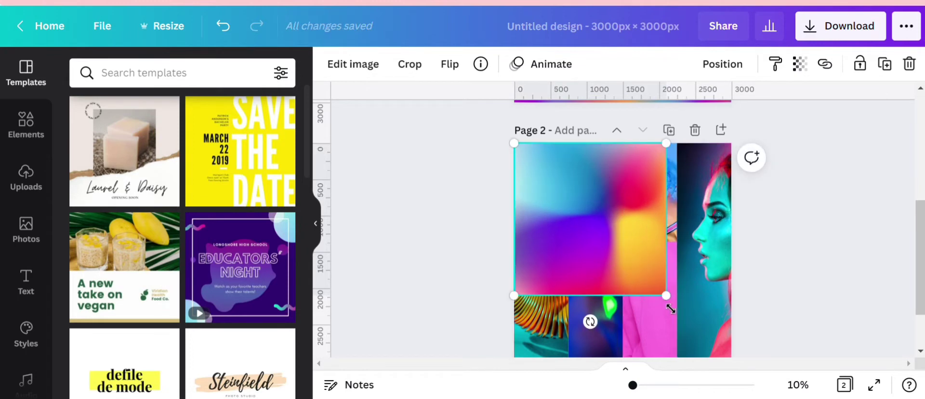
pyautogui.moveTo(670, 309); pyautogui.dragTo(732, 358)
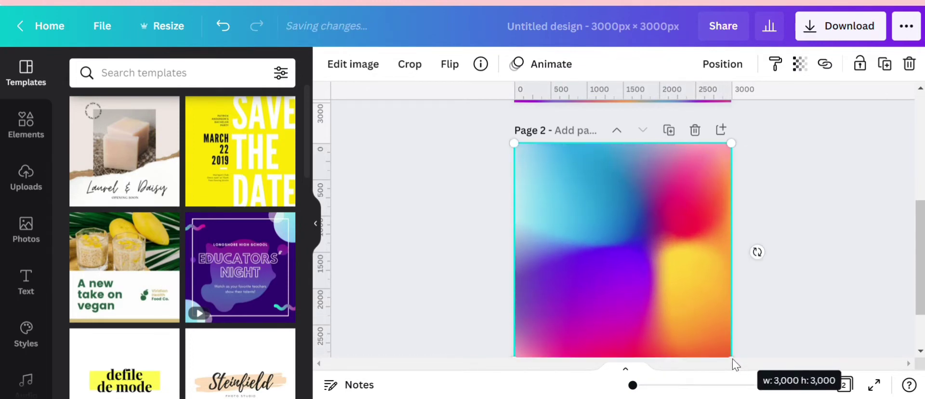
pyautogui.scroll(-2, 692, 250)
pyautogui.scroll(2, 693, 250)
# Enlarge the gradient inside its crop frame and shift it so the pale edges fall outside the page.
pyautogui.doubleClick(622, 230)
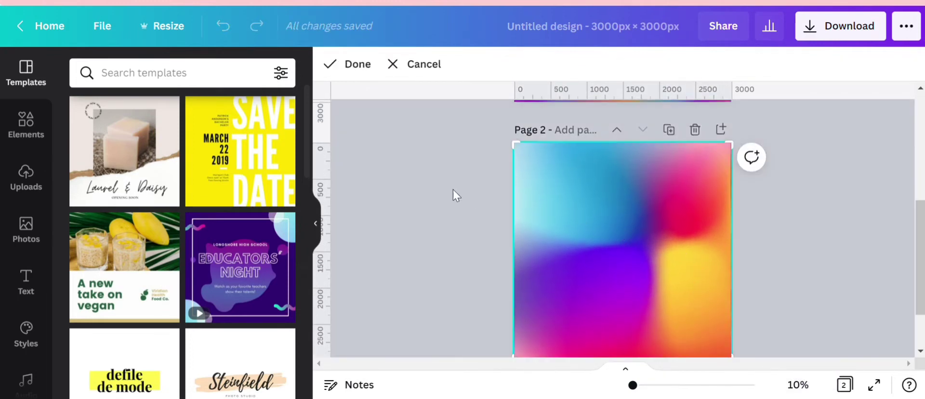
pyautogui.moveTo(527, 149); pyautogui.dragTo(437, 126)
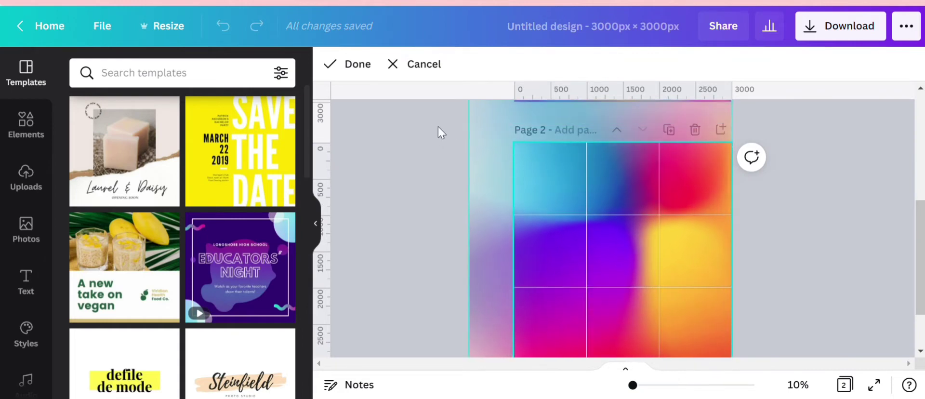
pyautogui.moveTo(487, 207); pyautogui.dragTo(456, 250)
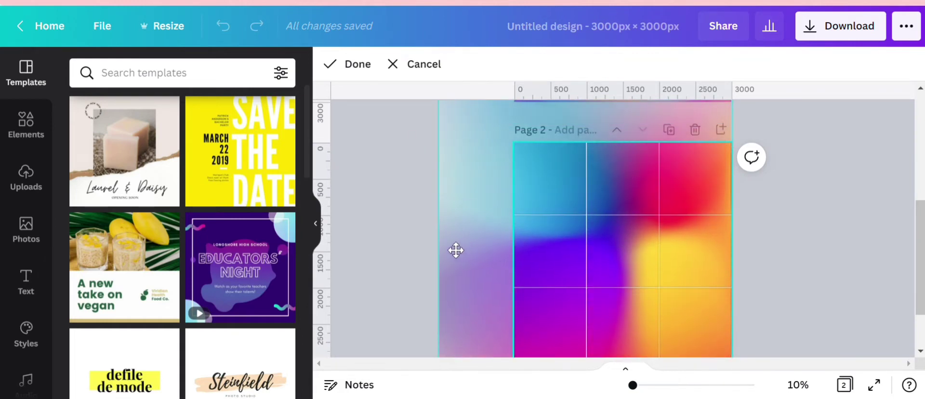
pyautogui.scroll(2, 451, 226)
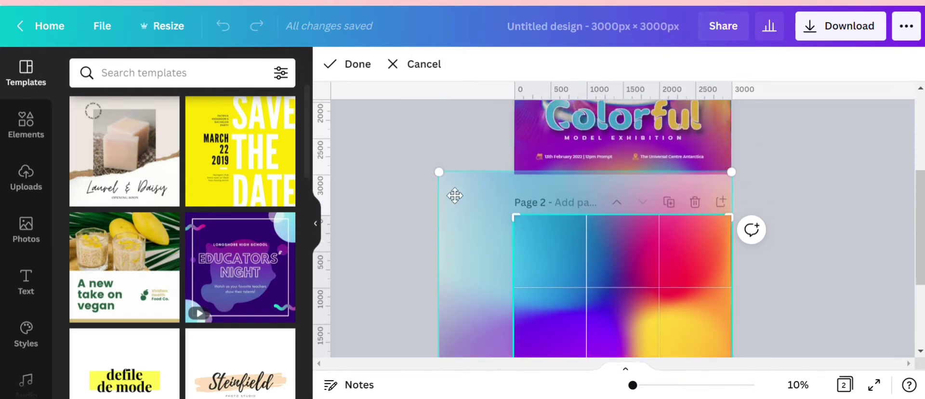
pyautogui.scroll(-4, 460, 216)
pyautogui.moveTo(449, 335); pyautogui.dragTo(428, 340)
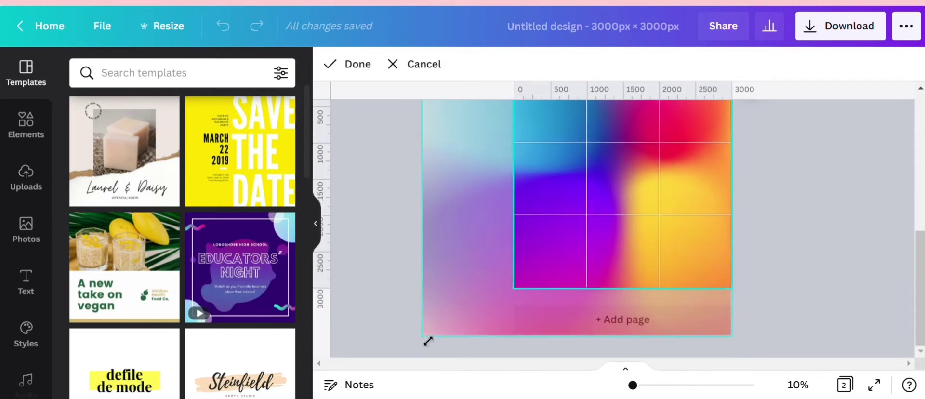
pyautogui.moveTo(599, 238); pyautogui.dragTo(608, 238)
pyautogui.scroll(1, 607, 239)
pyautogui.scroll(1, 607, 238)
pyautogui.scroll(-1, 606, 239)
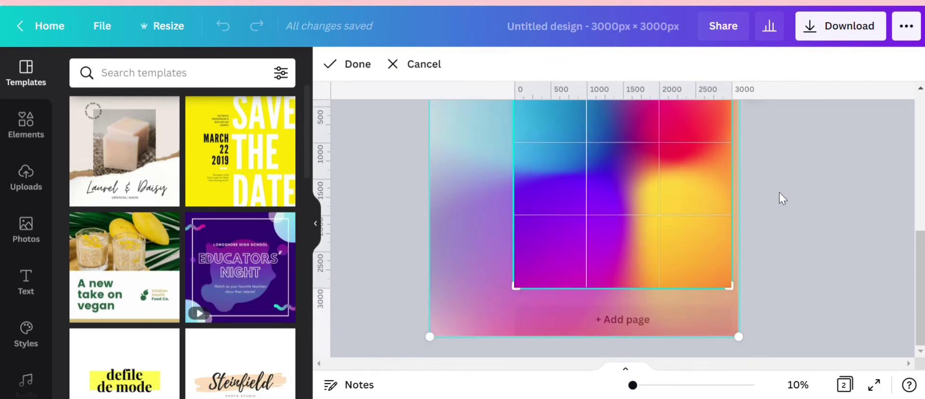
pyautogui.click(361, 64)
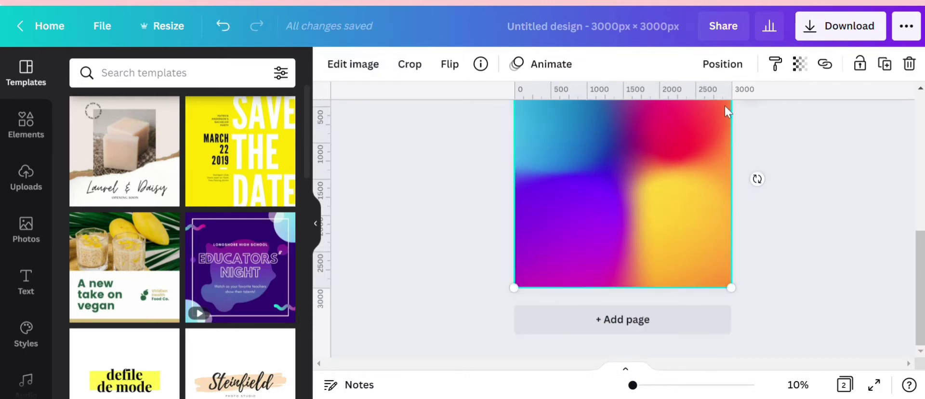
# Set the gradient image's transparency to 80 so the photo columns show through.
pyautogui.click(801, 64)
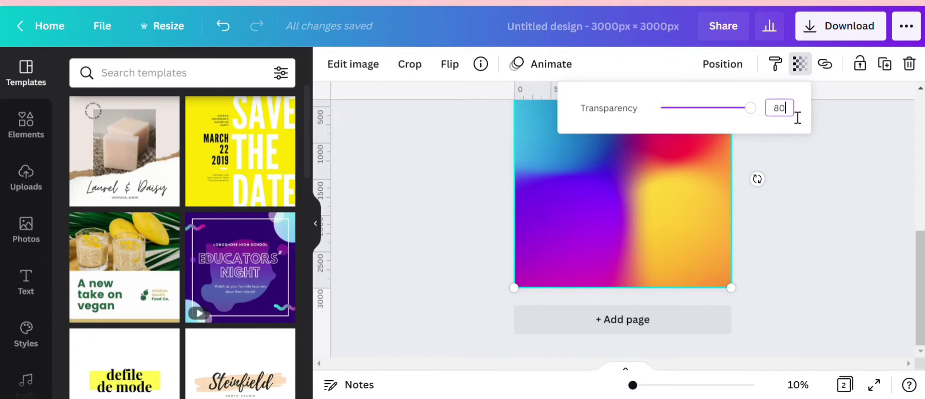
pyautogui.write('80')
pyautogui.press('Return')
pyautogui.click(809, 205)
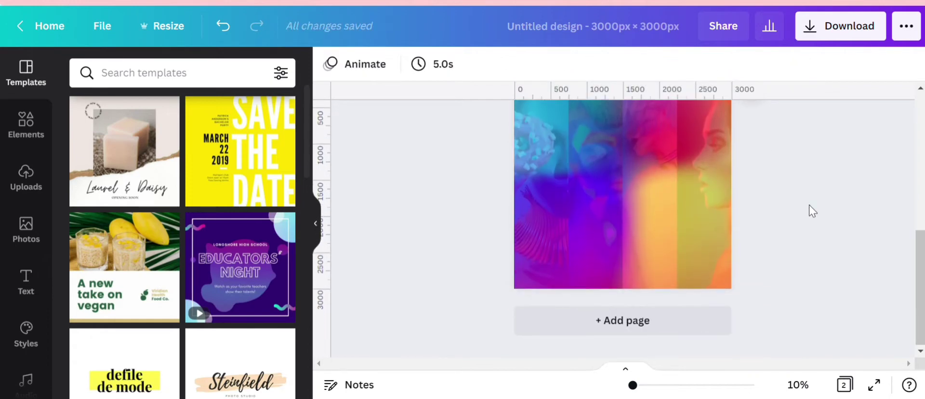
pyautogui.scroll(1, 808, 204)
pyautogui.scroll(-1, 808, 204)
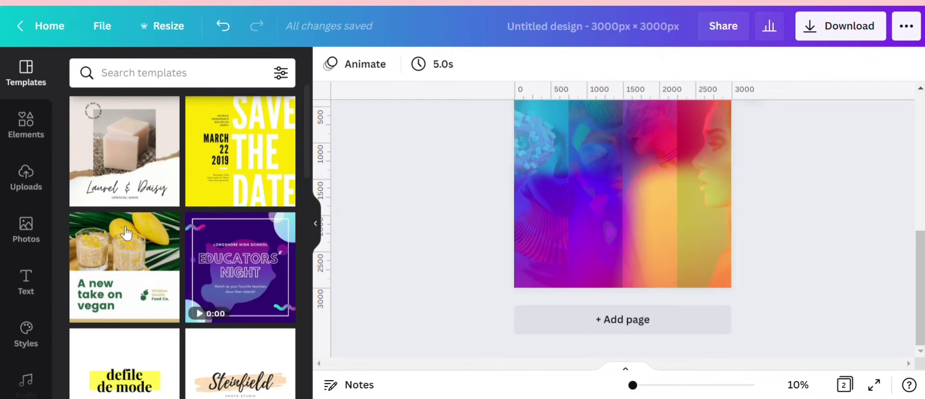
# Add the recently used photo of the ponytailed woman with rainbow eye makeup to page 2.
pyautogui.click(23, 227)
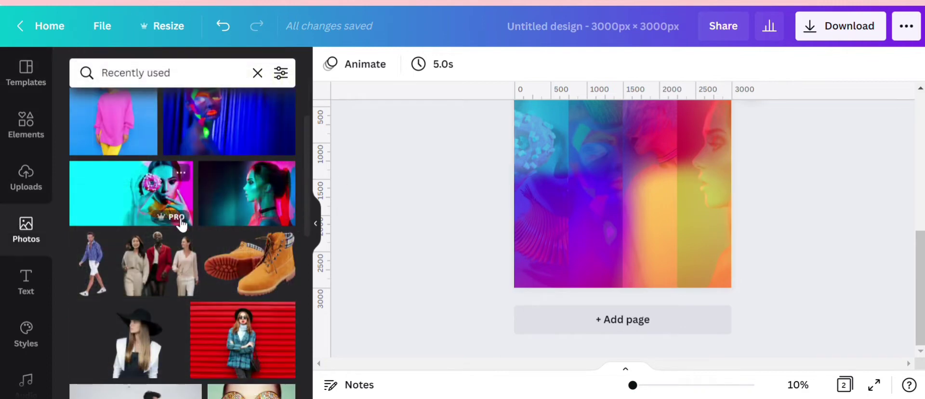
pyautogui.scroll(1, 181, 224)
pyautogui.scroll(-3, 207, 256)
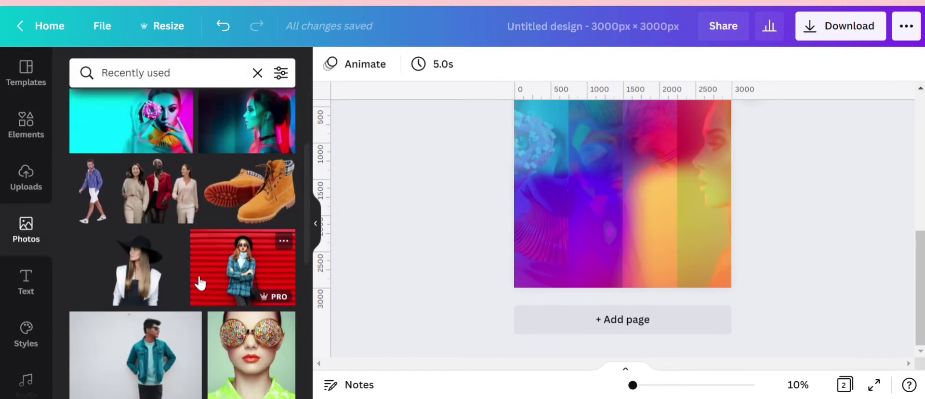
pyautogui.scroll(-3, 221, 287)
pyautogui.click(220, 287)
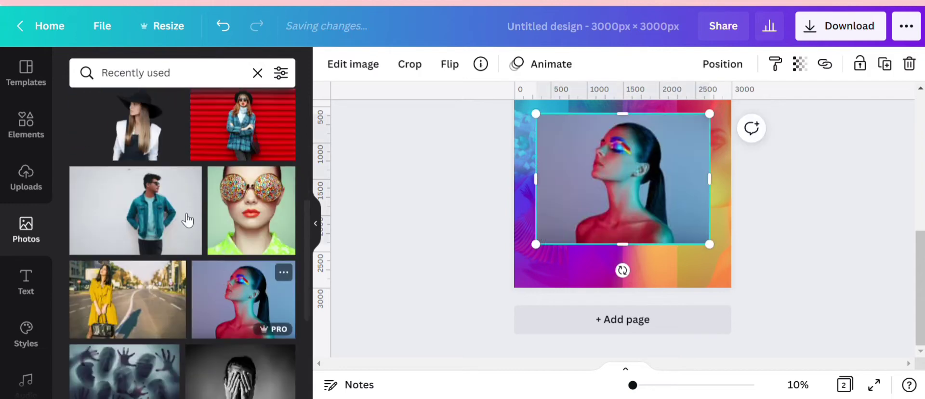
# Remove the background from the photo of the woman with rainbow eye makeup.
pyautogui.click(357, 68)
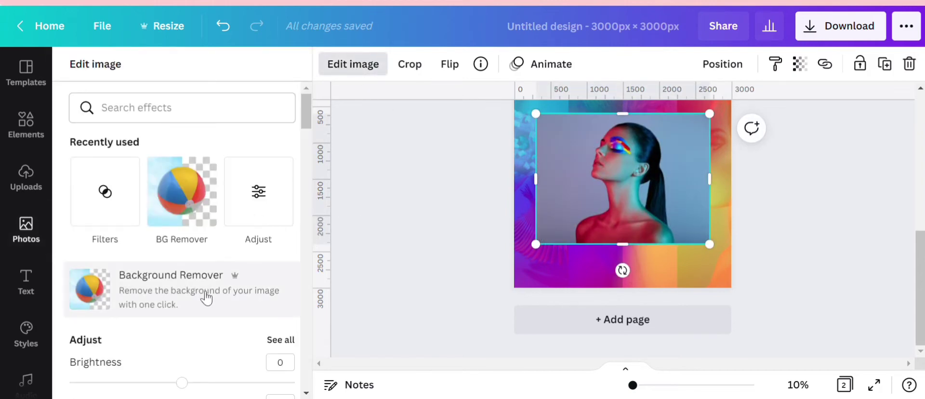
pyautogui.click(207, 297)
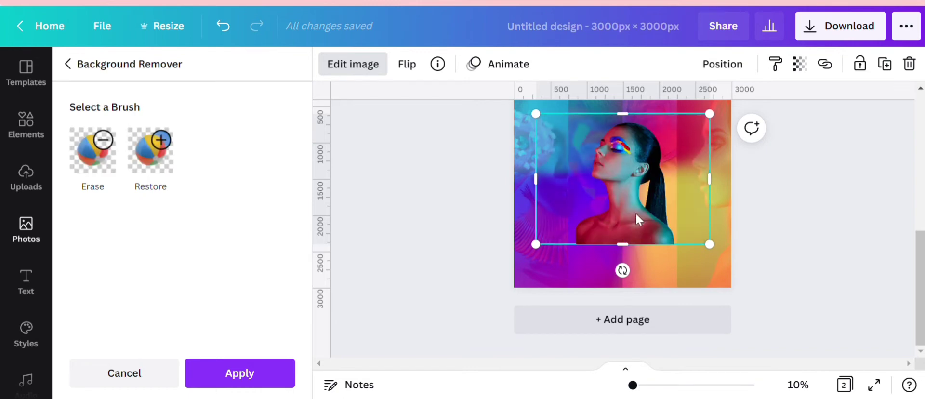
pyautogui.click(241, 374)
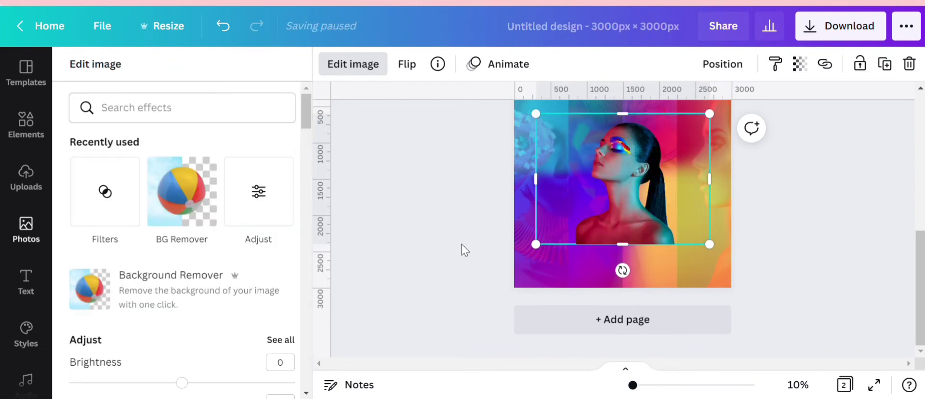
pyautogui.click(484, 245)
pyautogui.click(478, 247)
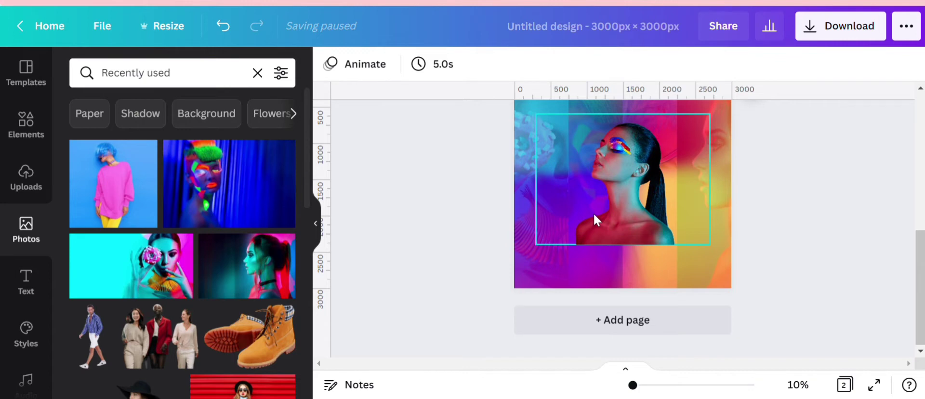
# Crop the empty areas at both sides of the woman's cutout.
pyautogui.scroll(1, 573, 234)
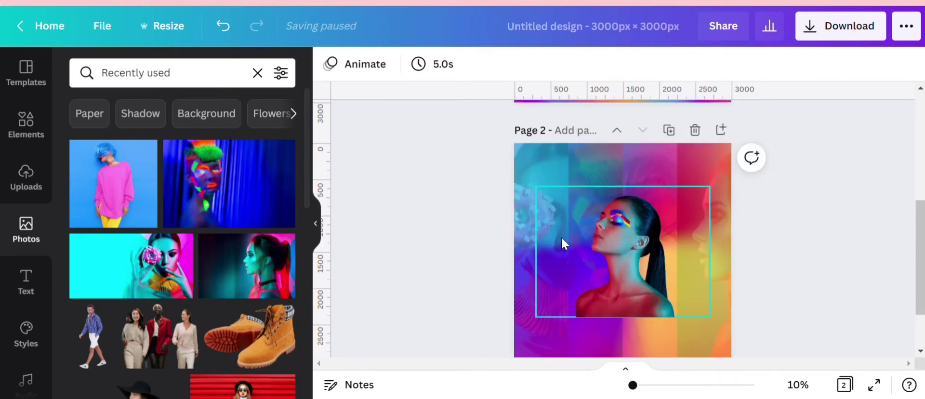
pyautogui.click(546, 258)
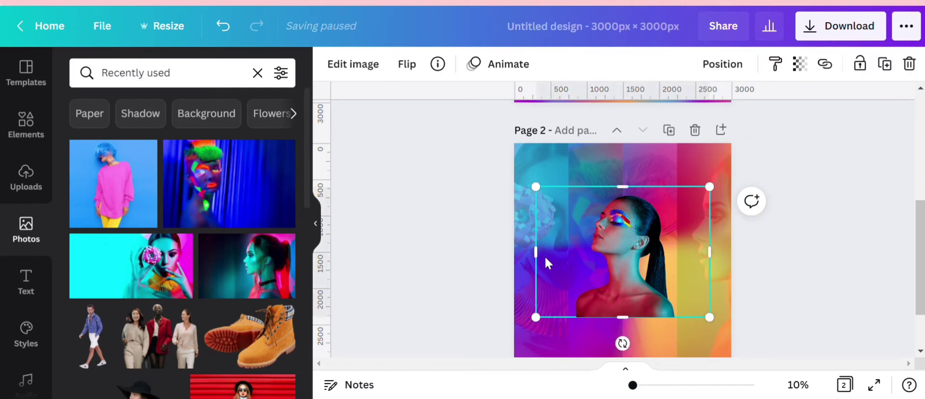
pyautogui.click(492, 256)
pyautogui.scroll(-1, 577, 262)
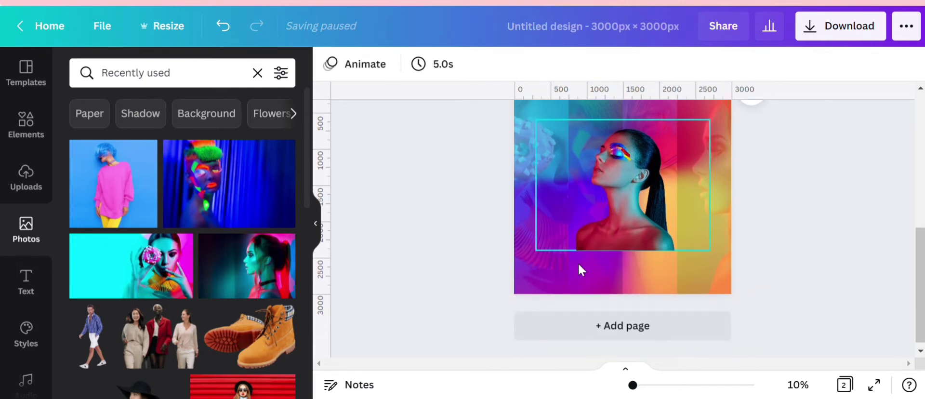
pyautogui.click(558, 234)
pyautogui.moveTo(537, 221); pyautogui.dragTo(551, 221)
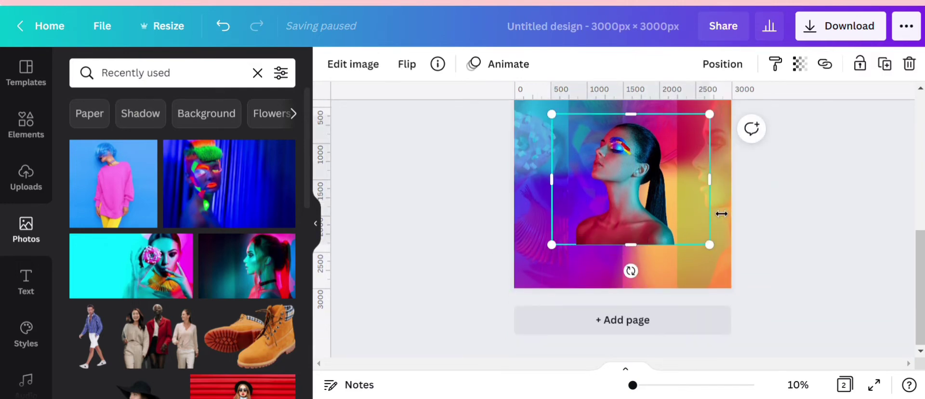
pyautogui.moveTo(721, 213); pyautogui.dragTo(699, 208)
# Enlarge the woman's cutout to about 2,250 × 2,025 px and move it slightly lower, centred across the page.
pyautogui.moveTo(557, 129); pyautogui.dragTo(533, 108)
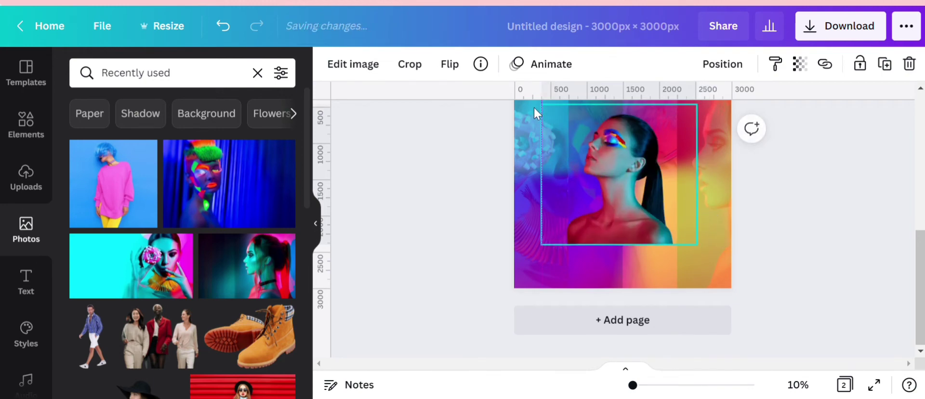
pyautogui.moveTo(705, 121); pyautogui.dragTo(709, 110)
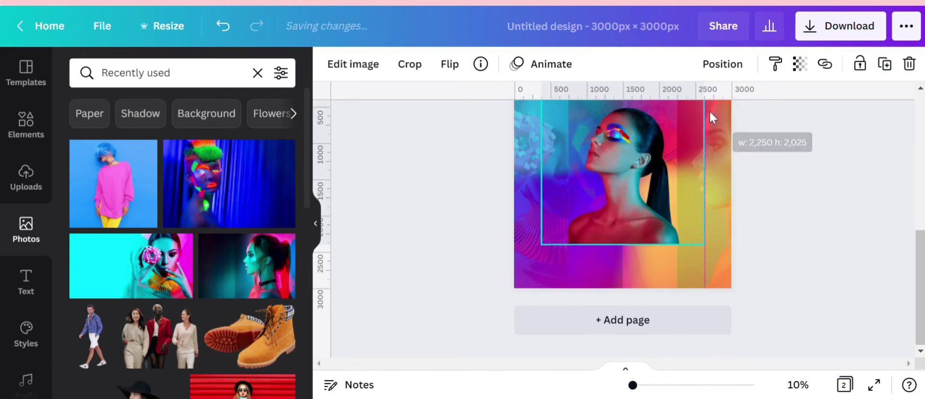
pyautogui.click(478, 229)
pyautogui.scroll(2, 481, 229)
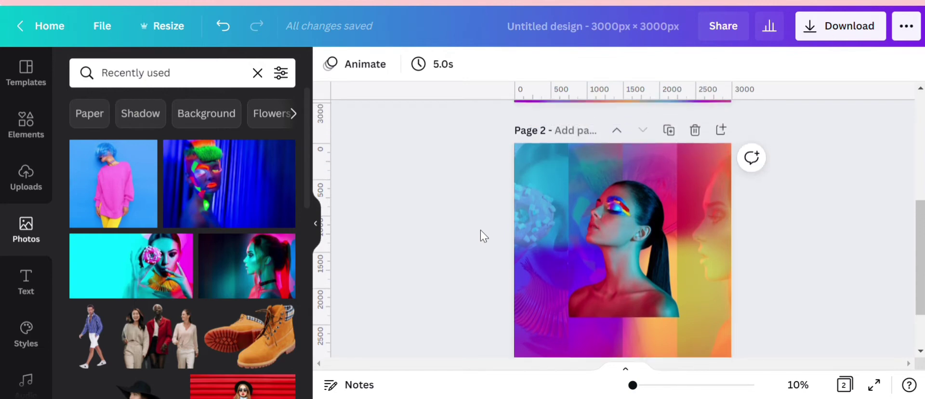
pyautogui.moveTo(600, 288); pyautogui.dragTo(608, 301)
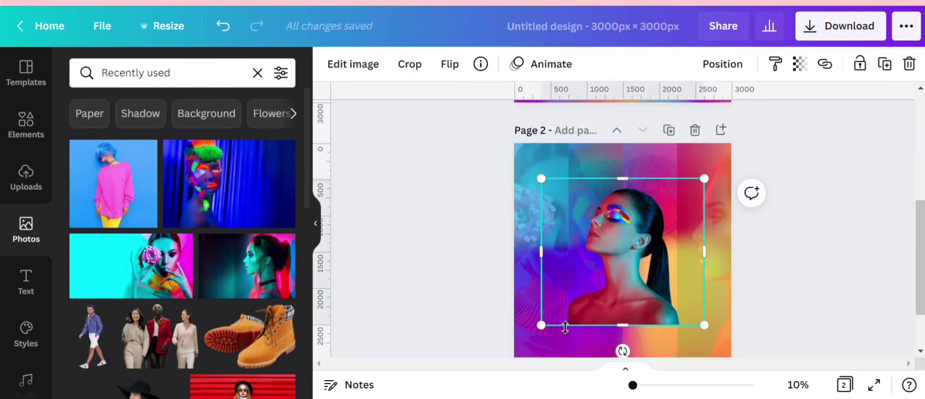
pyautogui.scroll(-2, 530, 318)
pyautogui.click(483, 277)
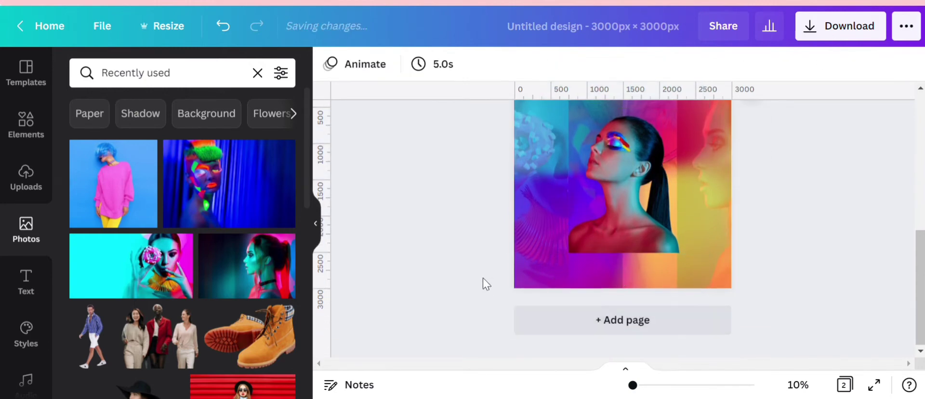
# Add the recently used blurred orange and pink gradient blob and place it over the page's lower-left corner.
pyautogui.click(22, 124)
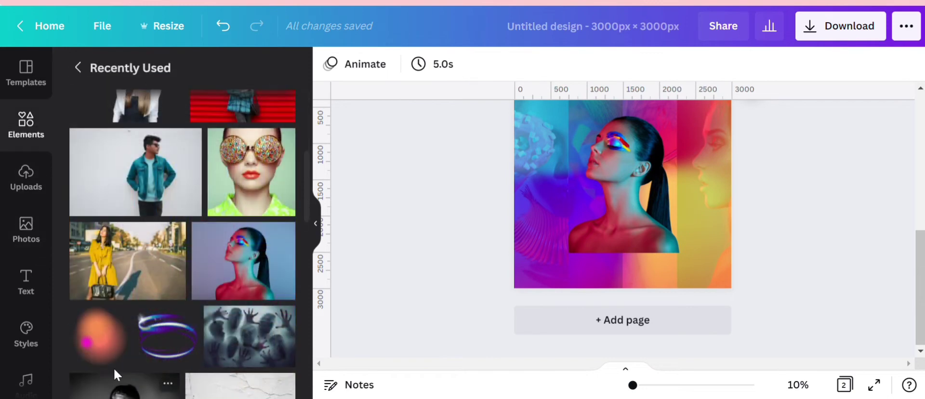
pyautogui.click(119, 350)
pyautogui.moveTo(588, 235); pyautogui.dragTo(541, 267)
pyautogui.scroll(5, 157, 187)
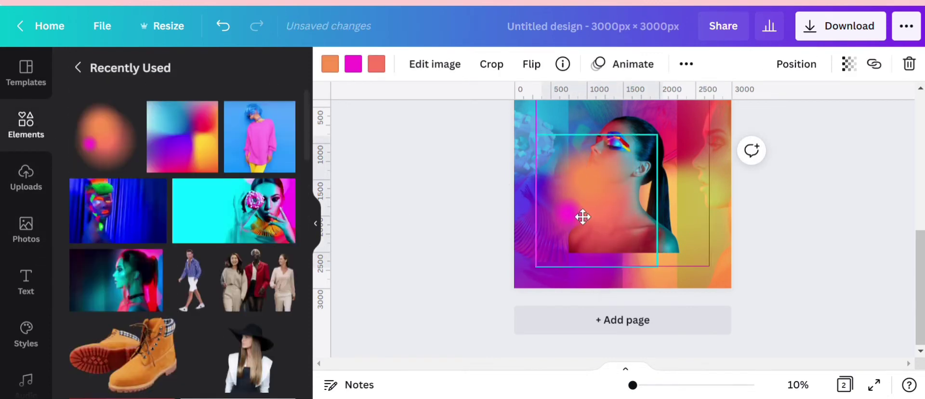
pyautogui.moveTo(580, 215); pyautogui.dragTo(535, 279)
# Recolour the gradient blob in the page's lower-left corner with light blue, orange #fa9151 and purple.
pyautogui.click(330, 64)
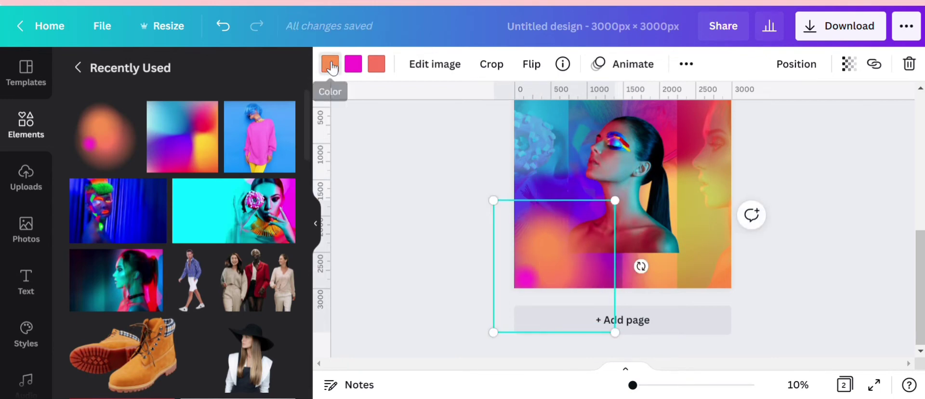
pyautogui.click(124, 140)
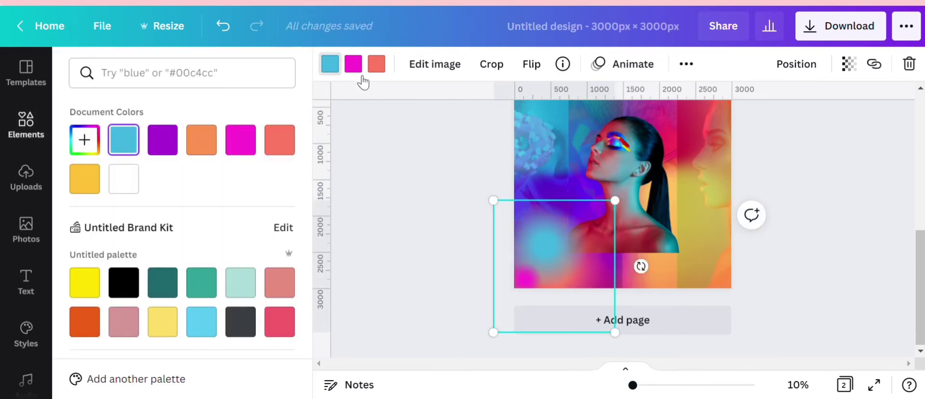
pyautogui.click(353, 65)
pyautogui.click(202, 140)
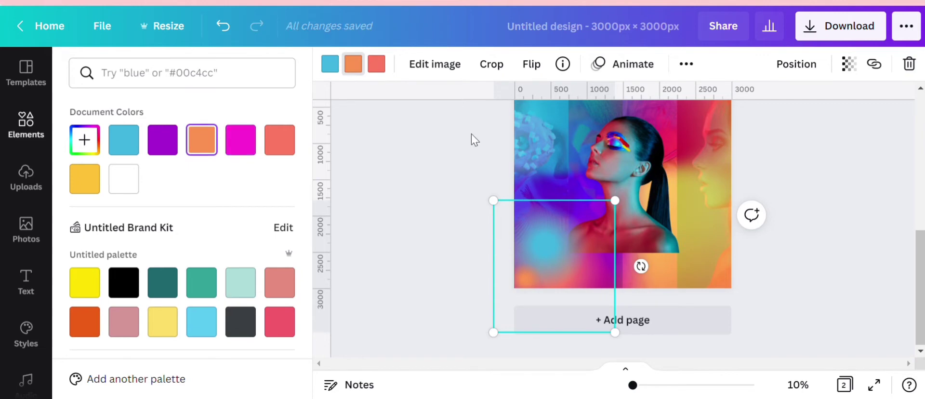
pyautogui.click(378, 68)
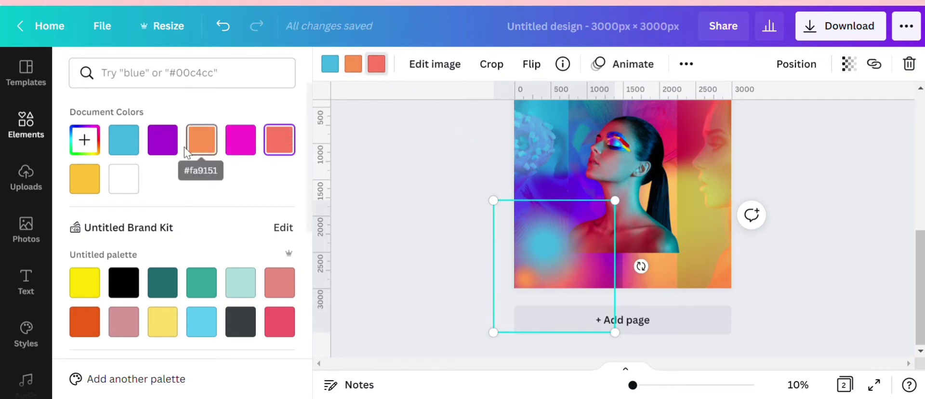
pyautogui.click(162, 140)
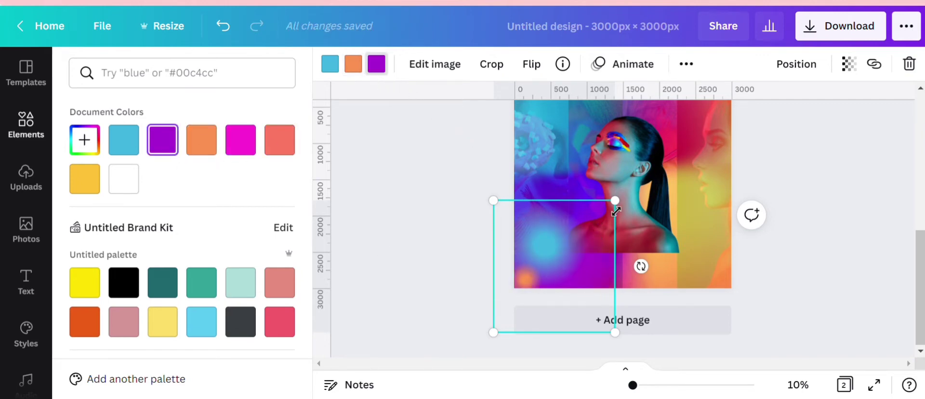
# Enlarge the gradient blob, tilt it slightly and reposition it over the page's lower-left corner.
pyautogui.moveTo(614, 201); pyautogui.dragTo(671, 138)
pyautogui.moveTo(621, 258); pyautogui.dragTo(599, 323)
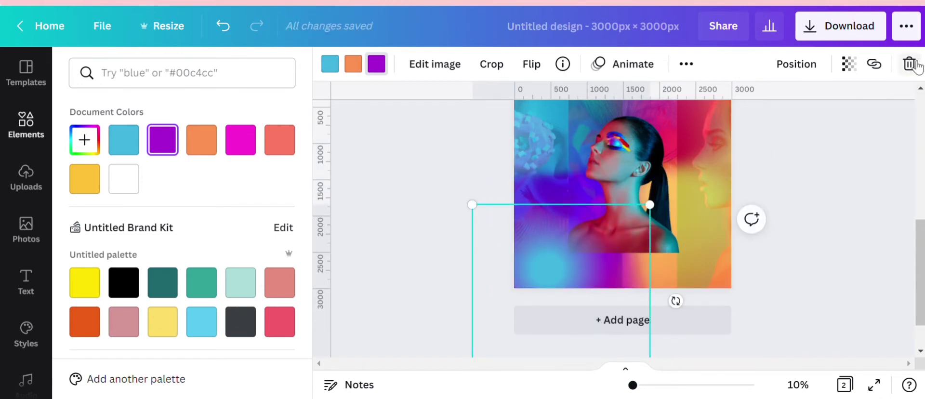
pyautogui.moveTo(676, 301); pyautogui.dragTo(590, 242)
pyautogui.moveTo(554, 293); pyautogui.dragTo(572, 267)
# Change the blob's first colour from the document colours to purple and its third colour to orange.
pyautogui.click(330, 64)
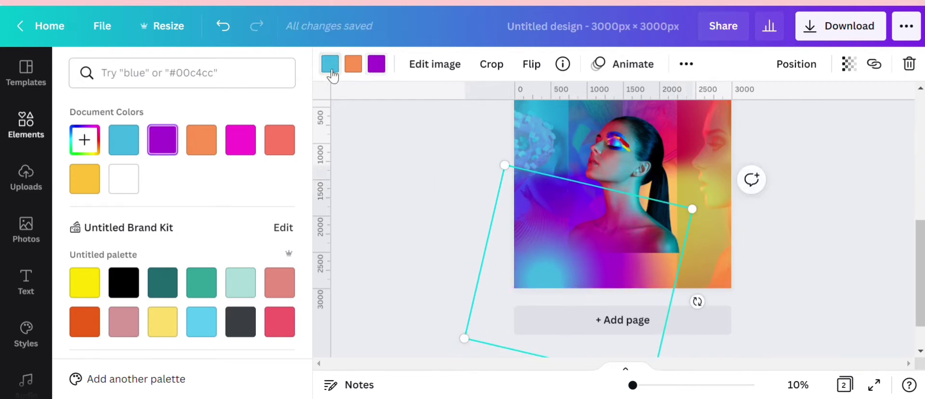
pyautogui.click(156, 144)
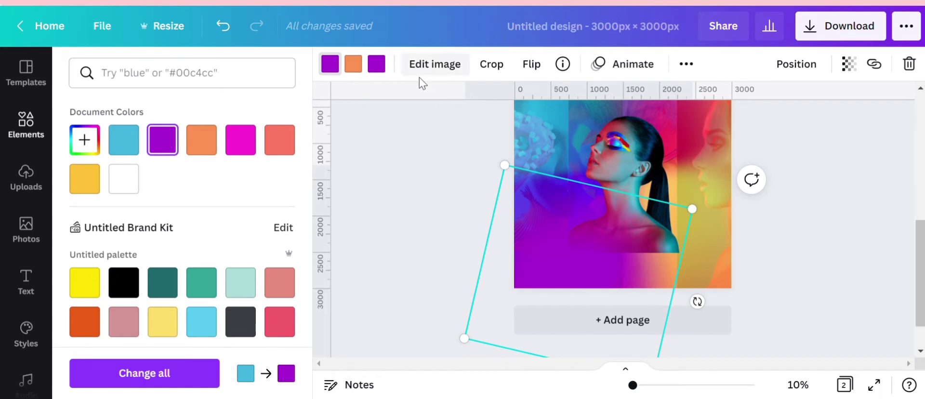
pyautogui.click(141, 140)
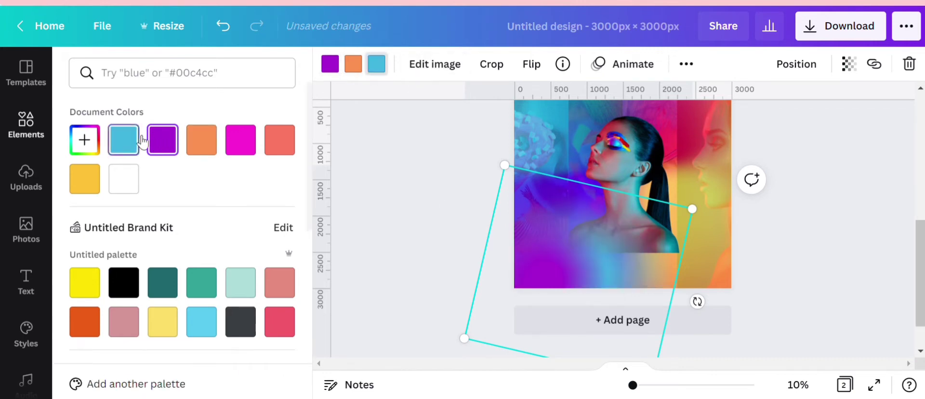
pyautogui.click(212, 144)
pyautogui.click(406, 185)
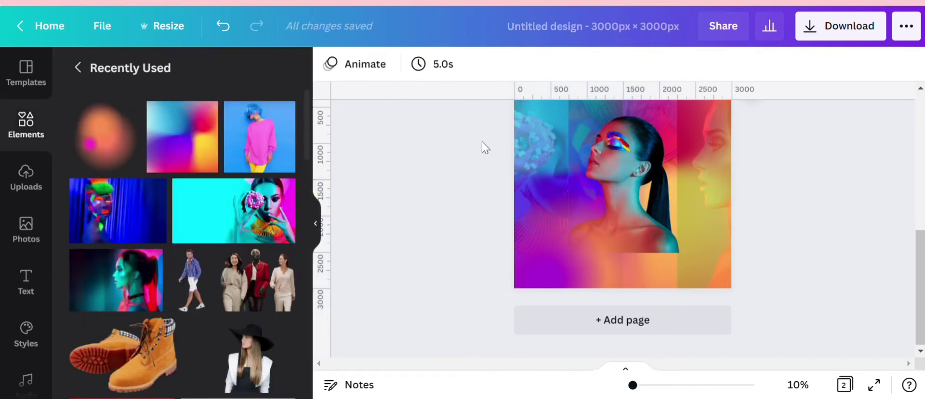
# Compare with the finished poster on page 1, then enlarge the purple and orange blob and shift it over the page's lower-left area.
pyautogui.scroll(4, 526, 175)
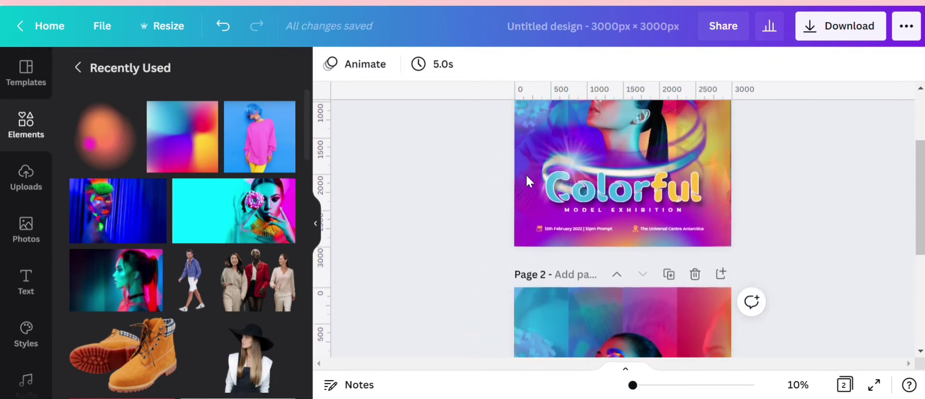
pyautogui.scroll(-4, 526, 180)
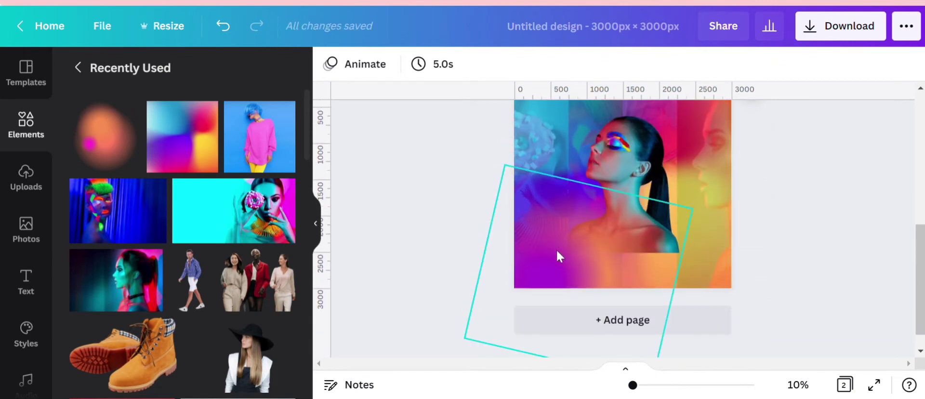
pyautogui.click(557, 251)
pyautogui.scroll(-1, 646, 271)
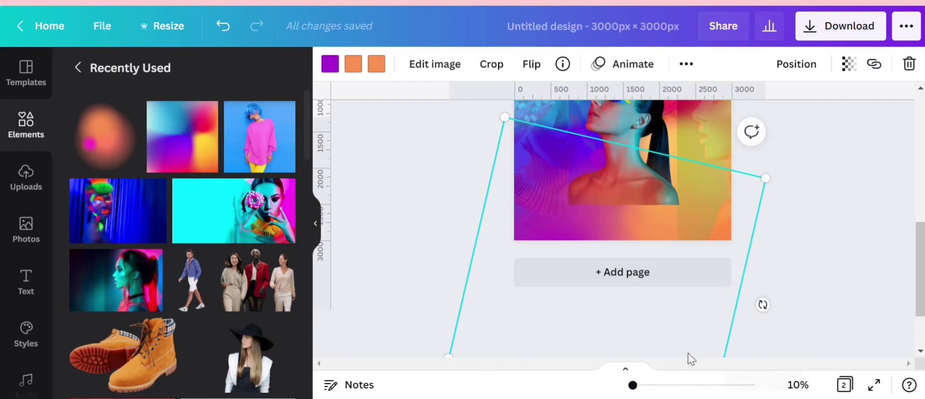
pyautogui.moveTo(552, 205); pyautogui.dragTo(541, 190)
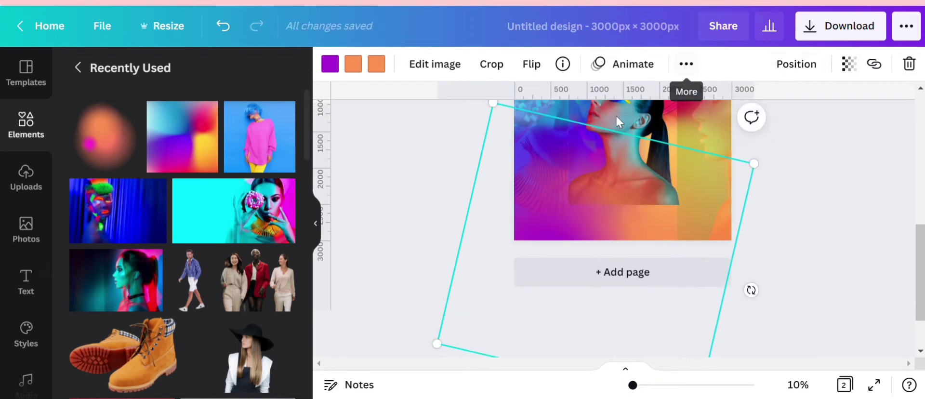
pyautogui.moveTo(557, 192); pyautogui.dragTo(565, 179)
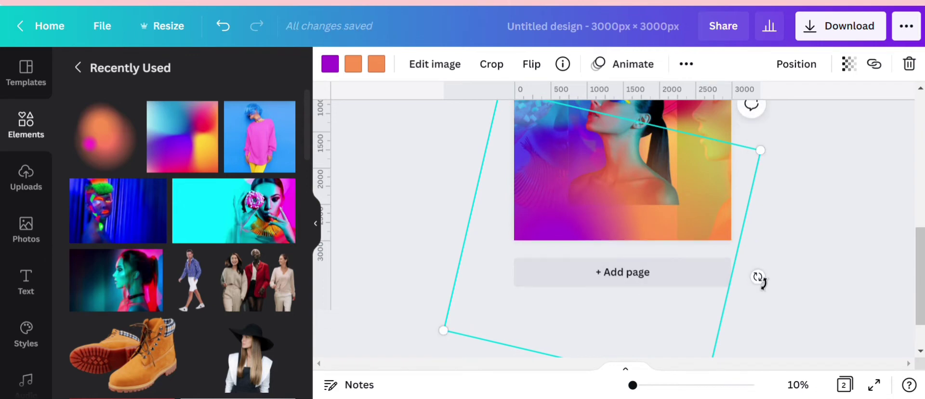
# Rotate the gradient blob and move it so its purple spot covers the page's lower-right corner.
pyautogui.moveTo(758, 277); pyautogui.dragTo(520, 342)
pyautogui.moveTo(581, 206); pyautogui.dragTo(664, 237)
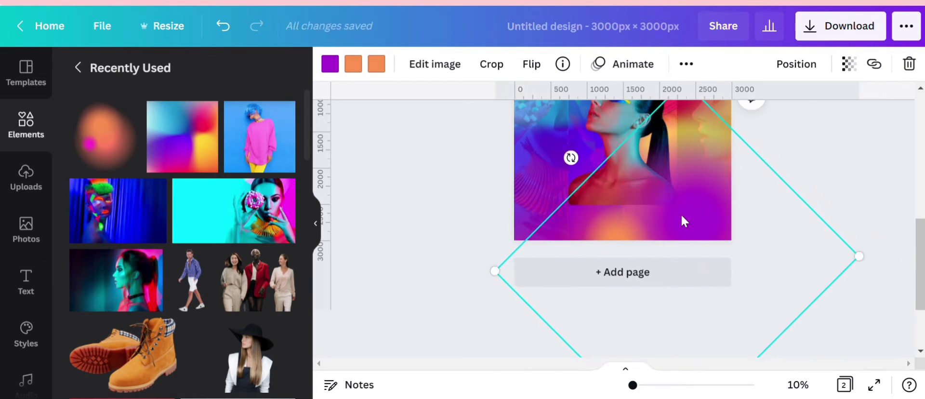
pyautogui.moveTo(572, 157); pyautogui.dragTo(611, 154)
pyautogui.moveTo(702, 239); pyautogui.dragTo(694, 233)
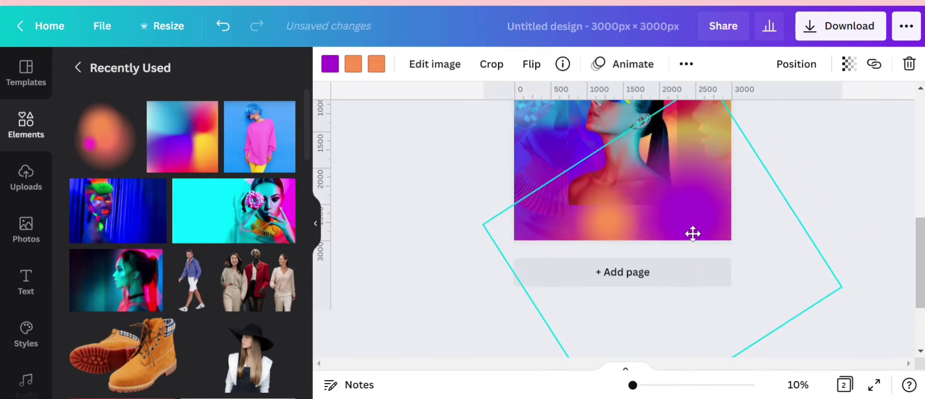
# Duplicate the gradient blob, place the copy over the lower-left part of the page and flip it.
pyautogui.click(686, 64)
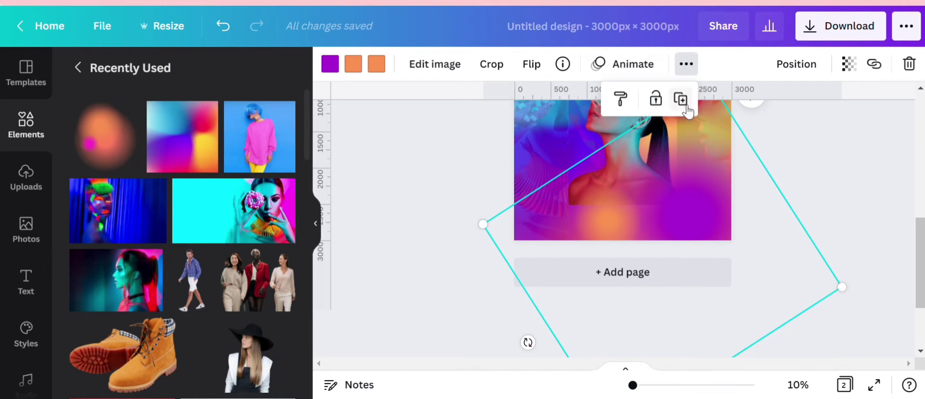
pyautogui.moveTo(709, 244); pyautogui.dragTo(572, 239)
pyautogui.click(534, 65)
pyautogui.click(534, 100)
pyautogui.scroll(3, 791, 218)
pyautogui.scroll(-3, 791, 220)
pyautogui.click(807, 185)
pyautogui.scroll(1, 807, 185)
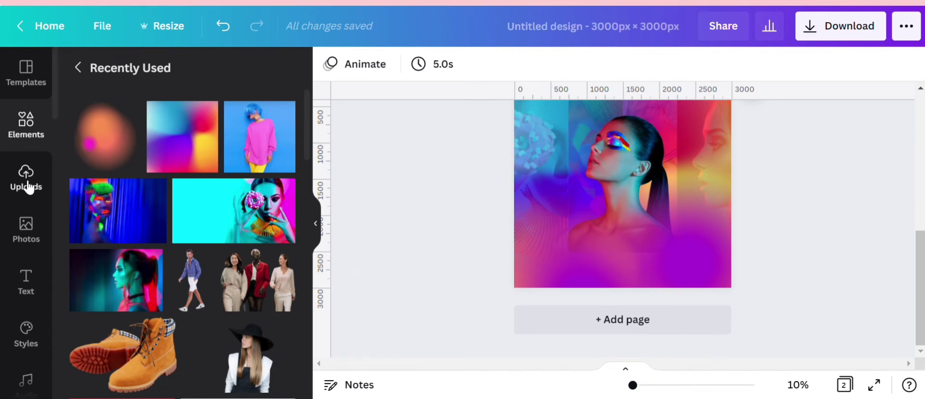
# Add a subheading text box to page 2 and enlarge it to font size 174.
pyautogui.click(36, 285)
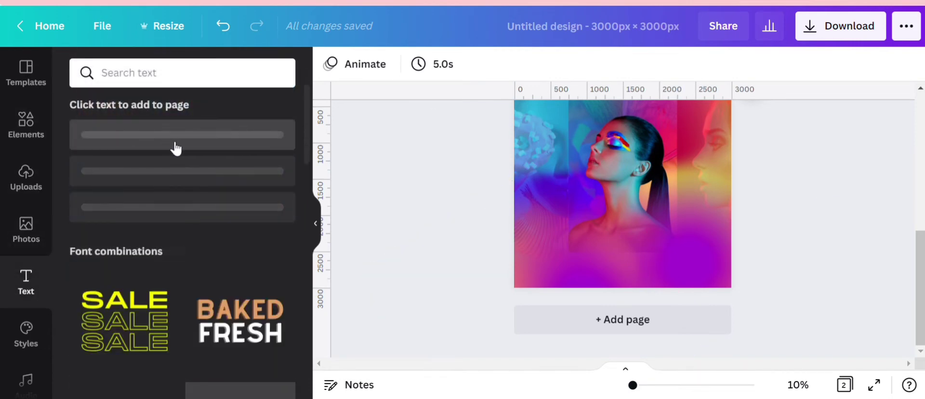
pyautogui.click(201, 204)
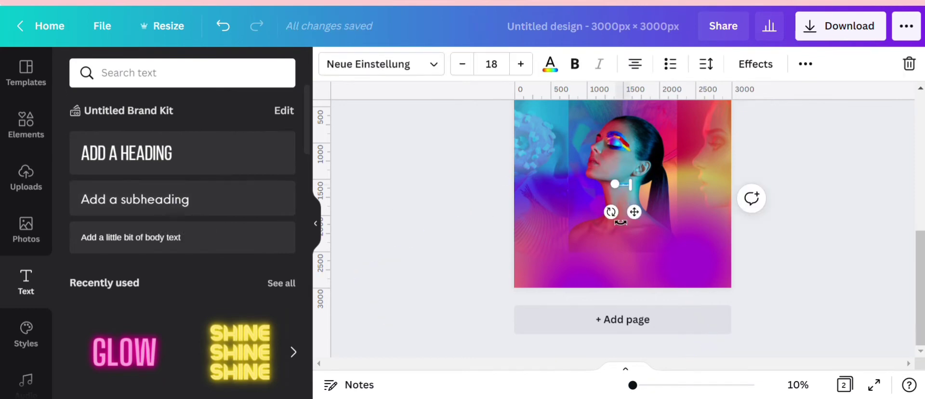
pyautogui.moveTo(639, 195); pyautogui.dragTo(698, 279)
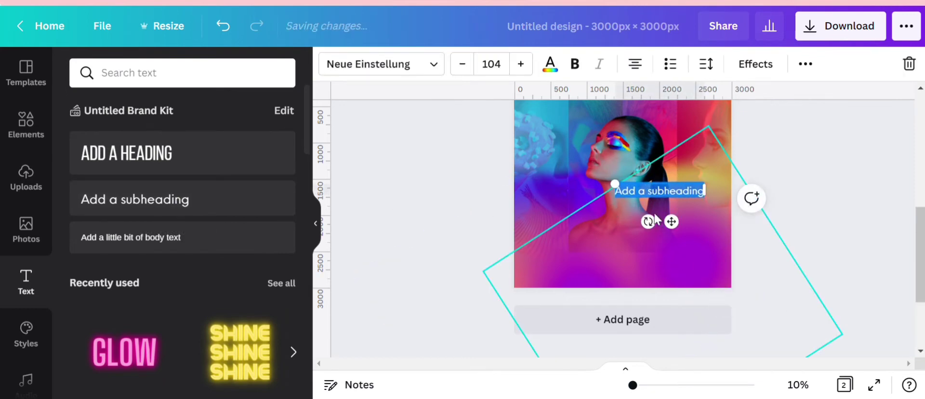
pyautogui.moveTo(621, 208); pyautogui.dragTo(557, 209)
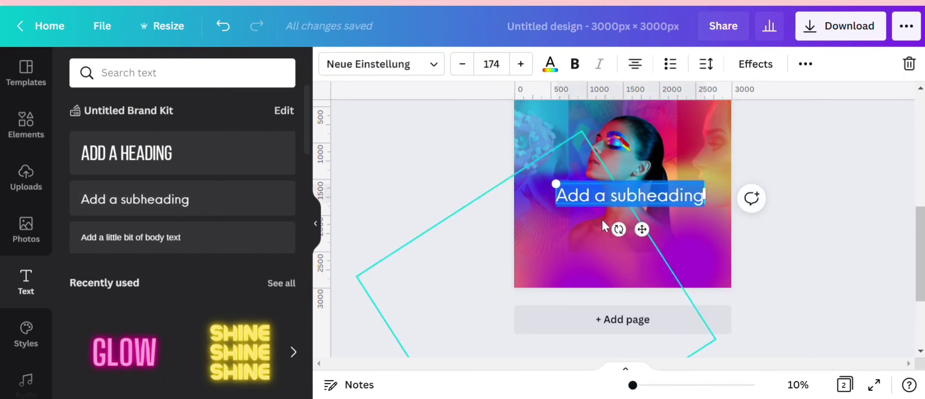
# Replace the subheading text with "Colorful", matching the title on page 1.
pyautogui.write('Colou')
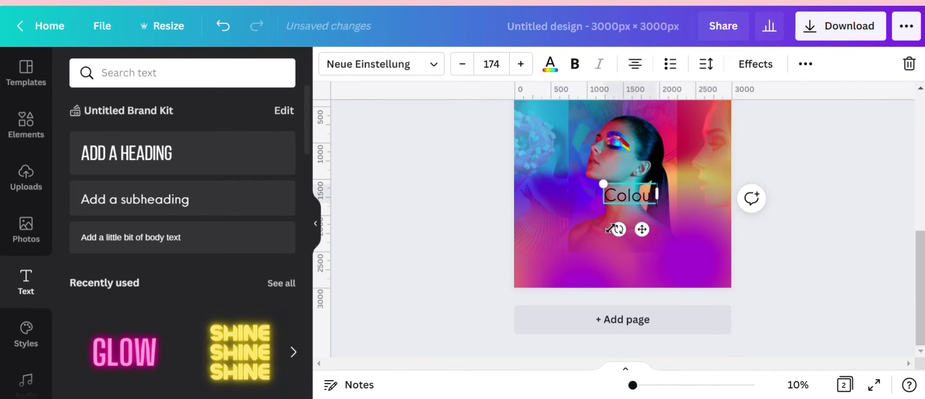
pyautogui.write('red')
pyautogui.scroll(2, 632, 215)
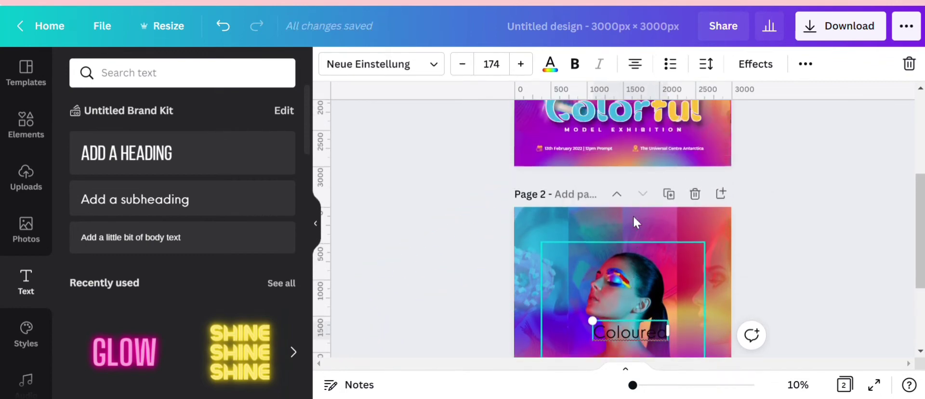
pyautogui.scroll(-3, 633, 221)
pyautogui.doubleClick(653, 202)
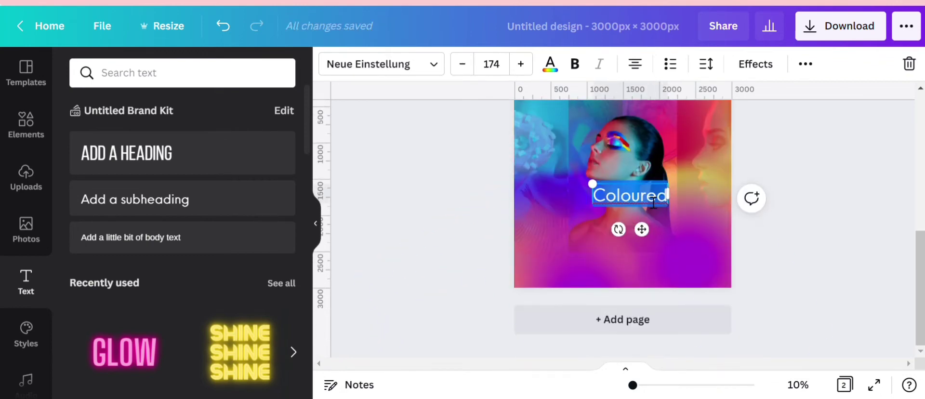
pyautogui.write('Colorfu')
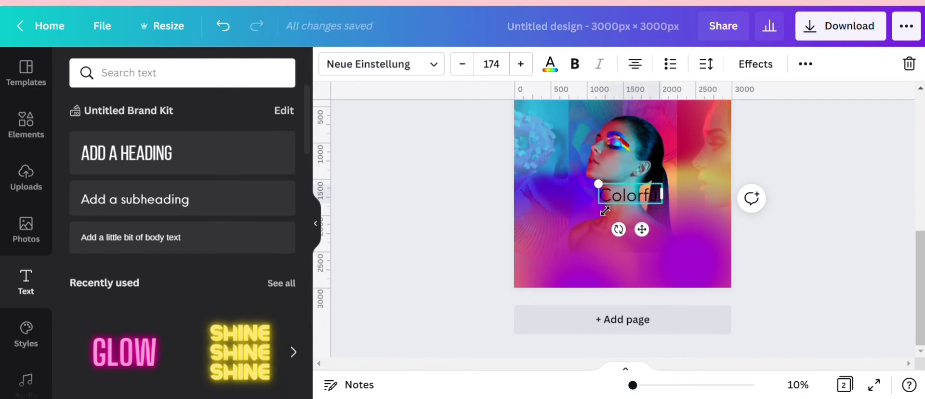
# Enlarge the "Colorful" title to font size 345 and move it below the model's shoulders.
pyautogui.moveTo(605, 210); pyautogui.dragTo(535, 227)
pyautogui.moveTo(611, 249); pyautogui.dragTo(639, 288)
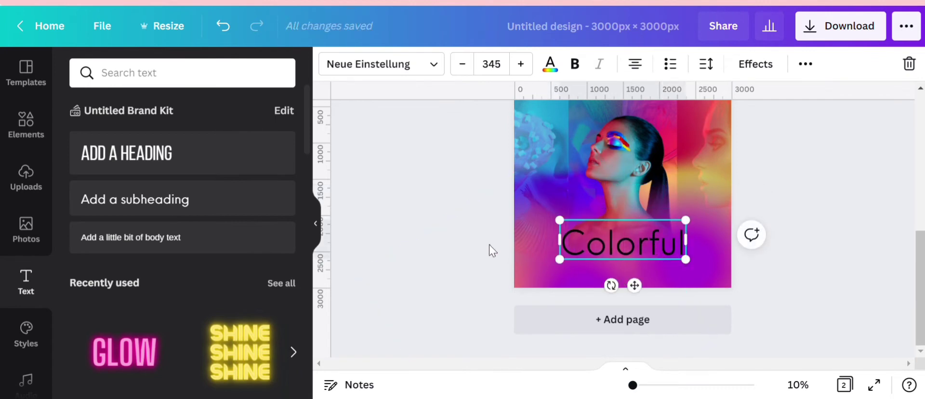
pyautogui.click(490, 244)
# Set the font of the "Colorful" title to OMEGLE Regular.
pyautogui.click(585, 250)
pyautogui.click(379, 64)
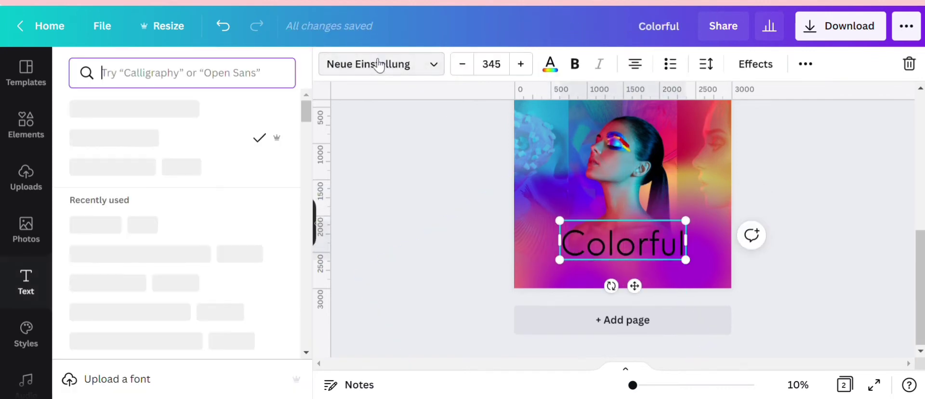
pyautogui.click(166, 169)
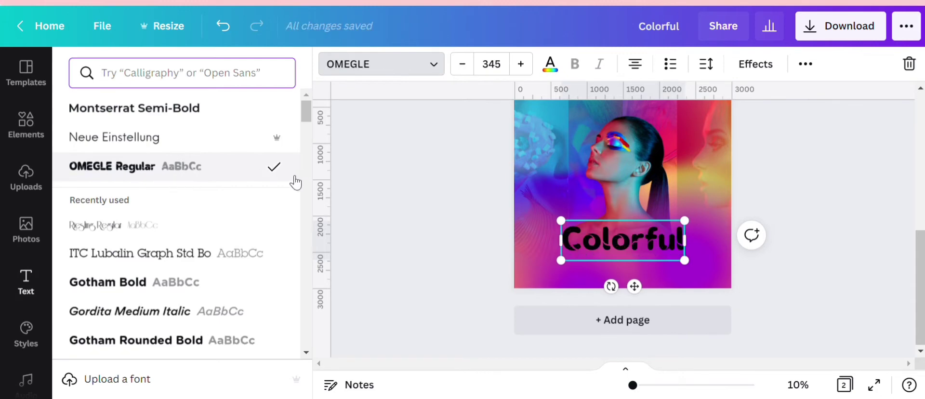
pyautogui.click(439, 190)
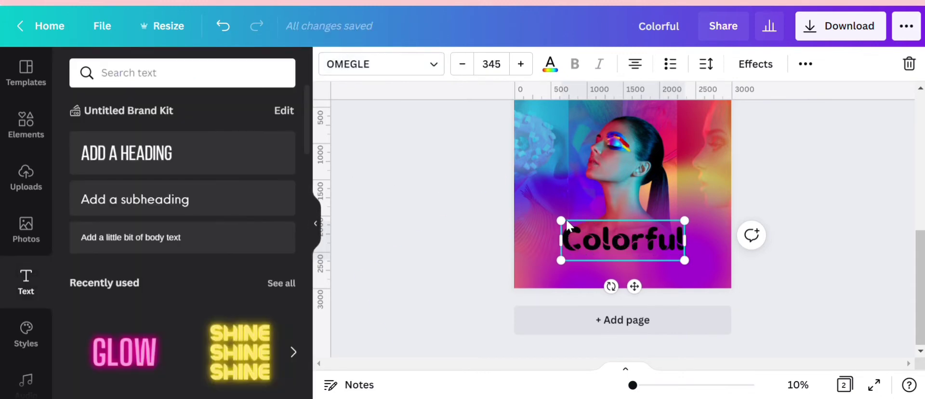
# Set the "Colorful" title's font size to 439 and centre it horizontally across the lower edge of the model cutout.
pyautogui.moveTo(561, 220); pyautogui.dragTo(530, 210)
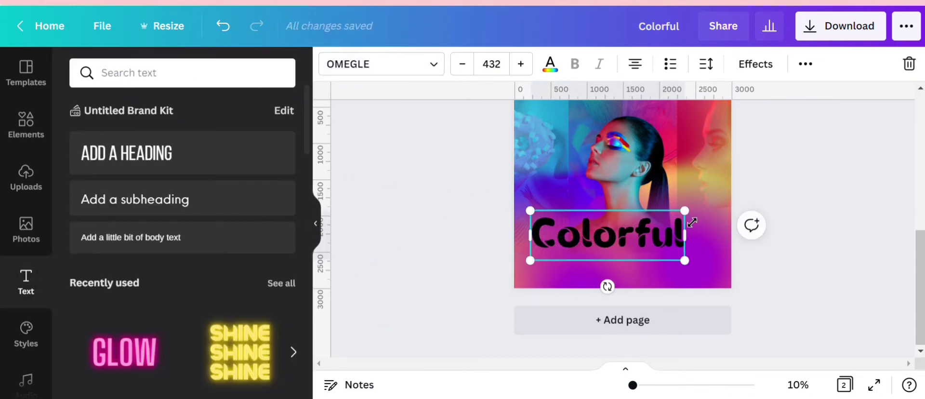
pyautogui.moveTo(644, 240); pyautogui.dragTo(667, 252)
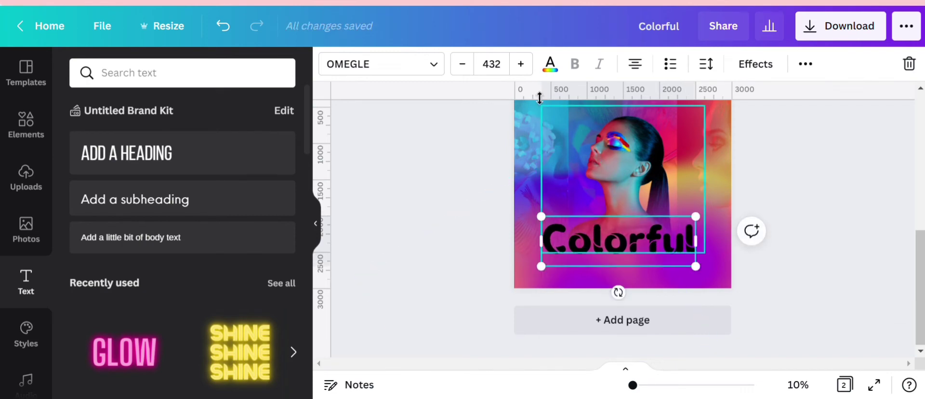
pyautogui.click(499, 71)
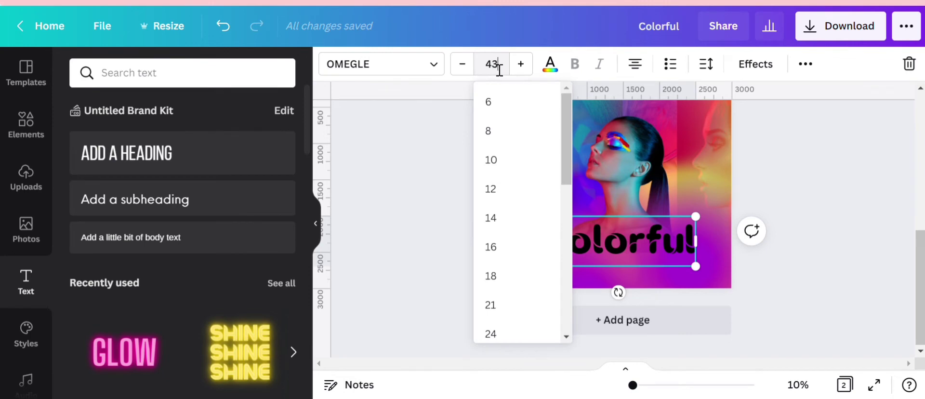
pyautogui.write('439')
pyautogui.press('Return')
pyautogui.moveTo(634, 246); pyautogui.dragTo(647, 257)
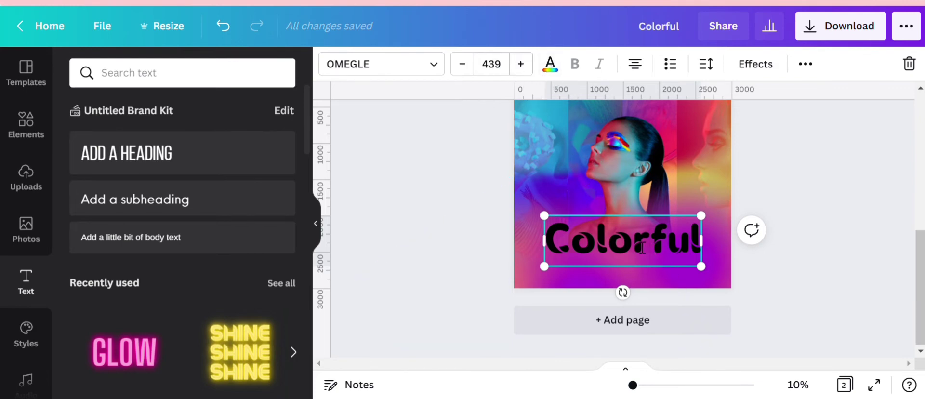
# Colour the letters "Color" of the title light blue.
pyautogui.moveTo(647, 247); pyautogui.dragTo(544, 243)
pyautogui.click(550, 64)
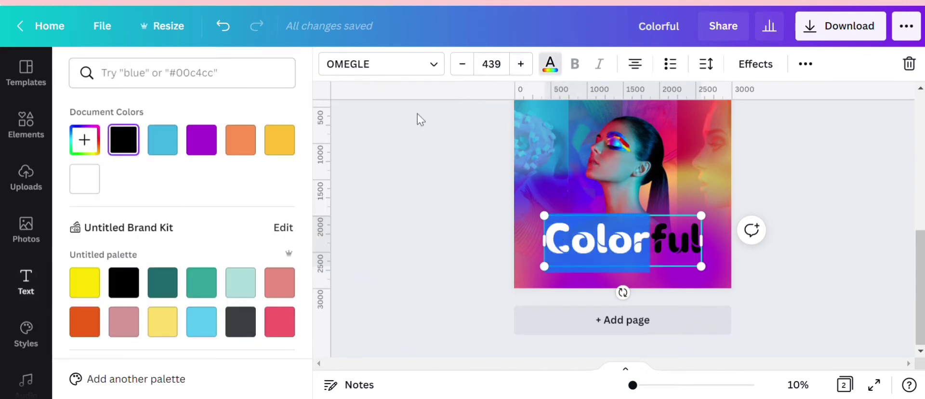
pyautogui.click(175, 147)
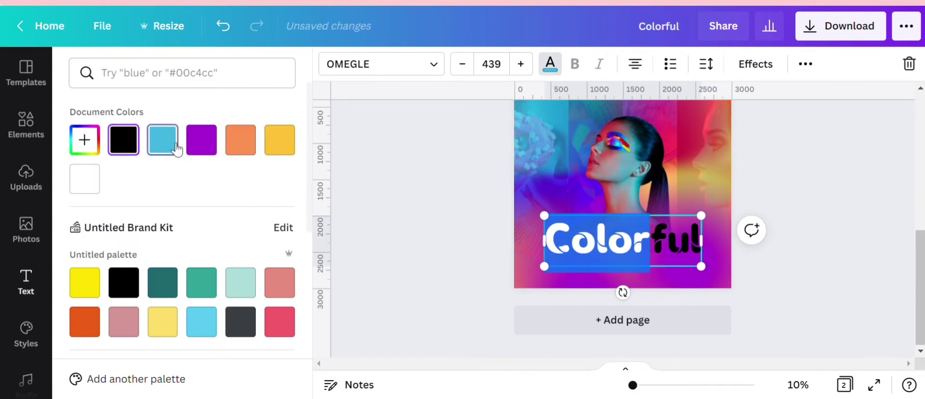
# Colour the letters "ful" of the title yellow.
pyautogui.doubleClick(657, 253)
pyautogui.doubleClick(663, 253)
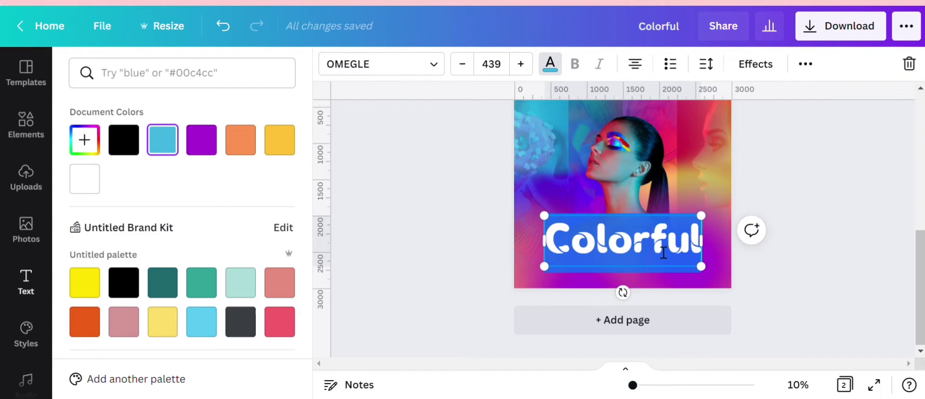
pyautogui.click(704, 247)
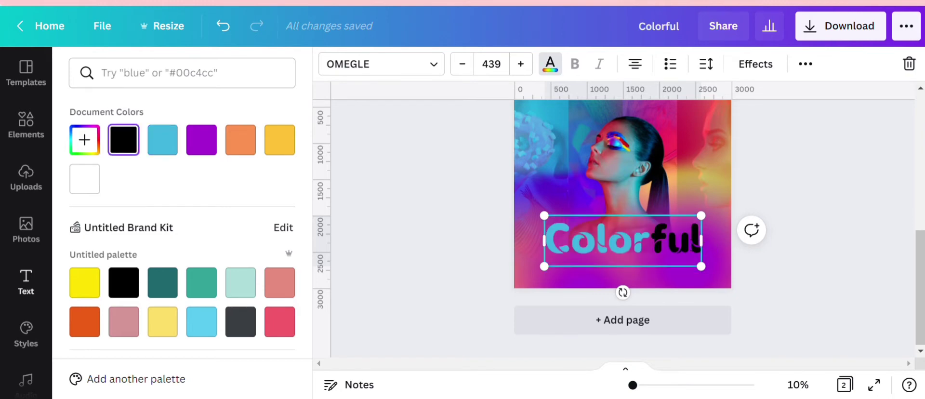
pyautogui.moveTo(694, 247)
pyautogui.mouseDown()
pyautogui.moveTo(658, 252)
pyautogui.moveTo(697, 255)
pyautogui.mouseUp()
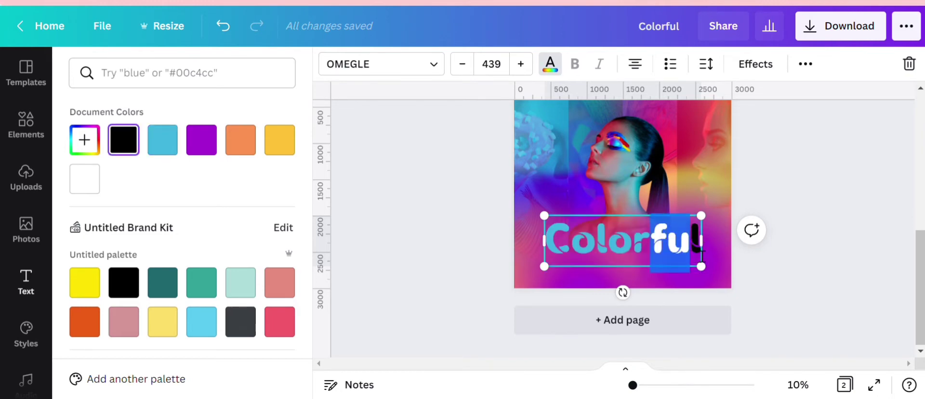
pyautogui.click(279, 147)
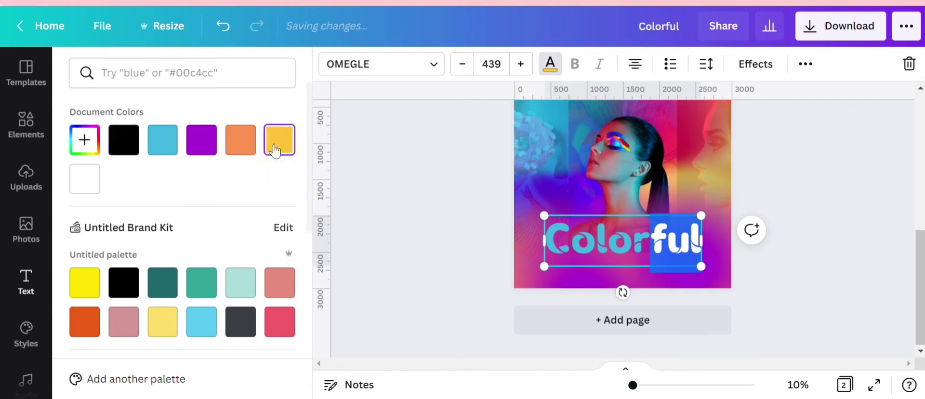
pyautogui.click(438, 203)
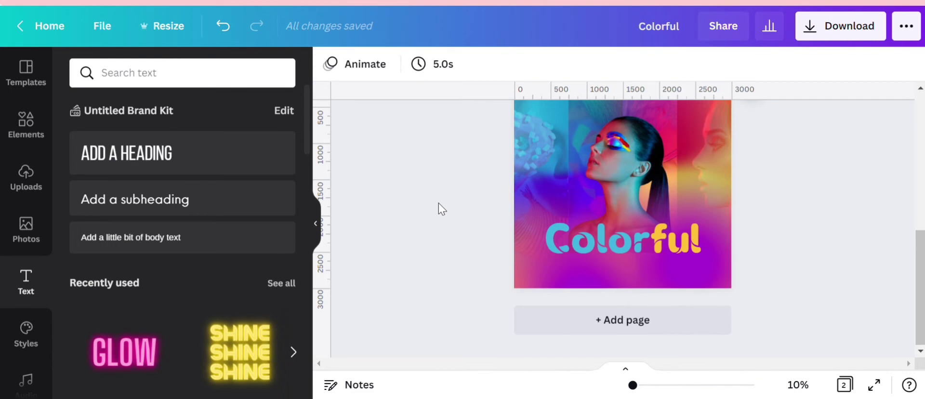
# Apply a black Shadow effect to the "Colorful" title with an offset of 90.
pyautogui.click(602, 249)
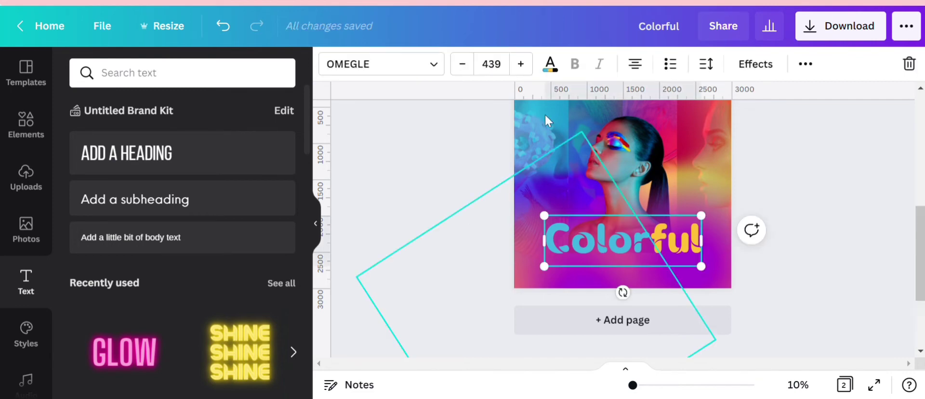
pyautogui.click(755, 64)
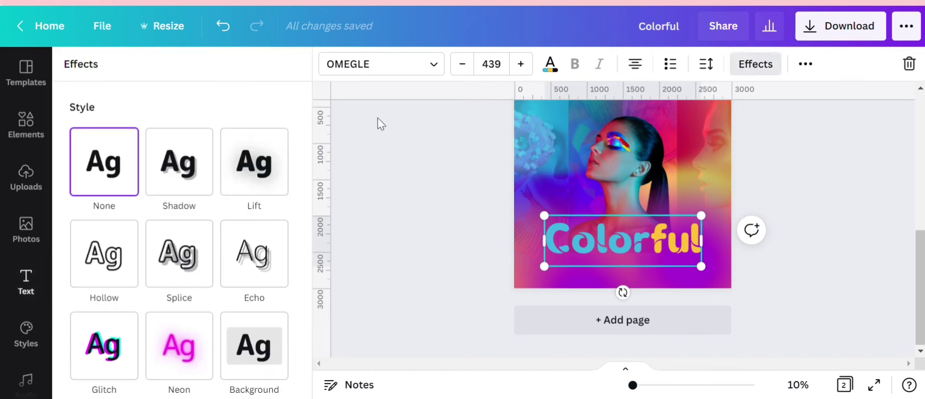
pyautogui.click(170, 171)
pyautogui.moveTo(184, 251); pyautogui.dragTo(266, 249)
pyautogui.click(277, 391)
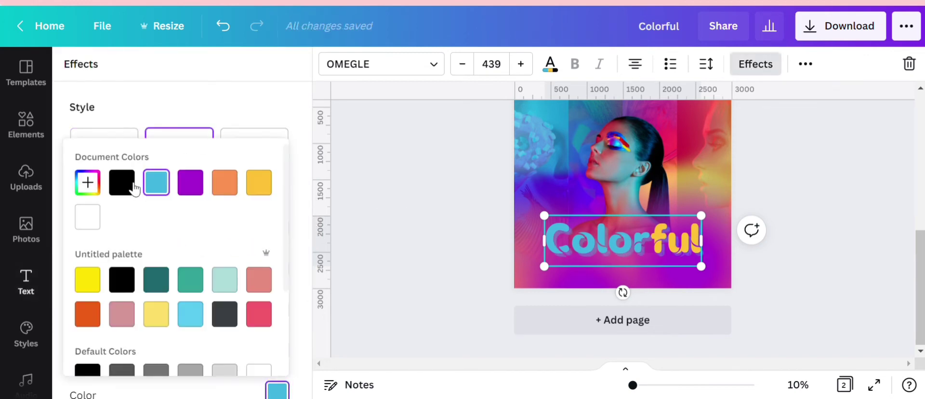
pyautogui.click(122, 182)
pyautogui.click(272, 118)
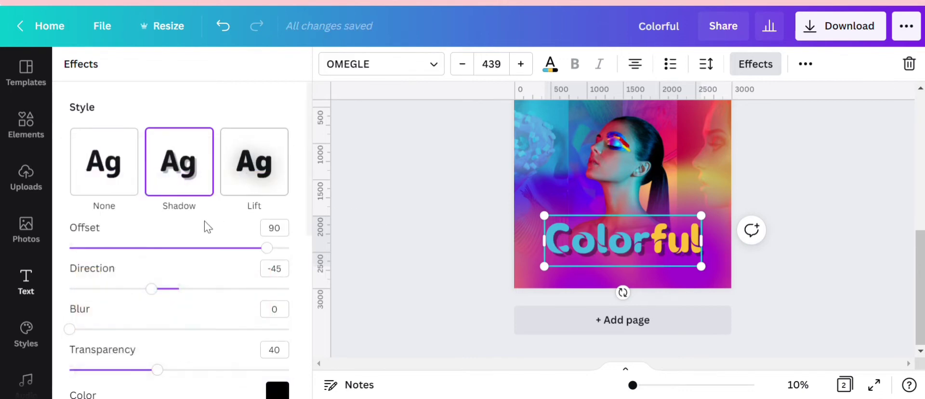
# Set the title shadow's blur to 75 and its transparency to 59.
pyautogui.moveTo(70, 330); pyautogui.dragTo(213, 382)
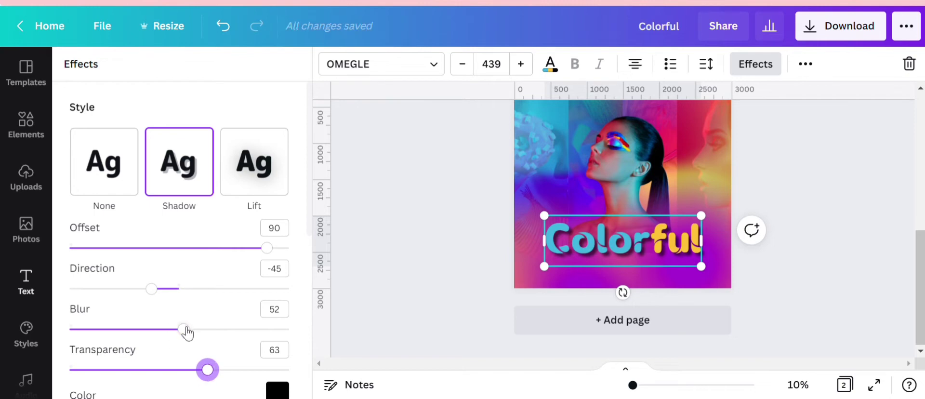
pyautogui.moveTo(186, 330); pyautogui.dragTo(234, 329)
pyautogui.moveTo(213, 375); pyautogui.dragTo(204, 375)
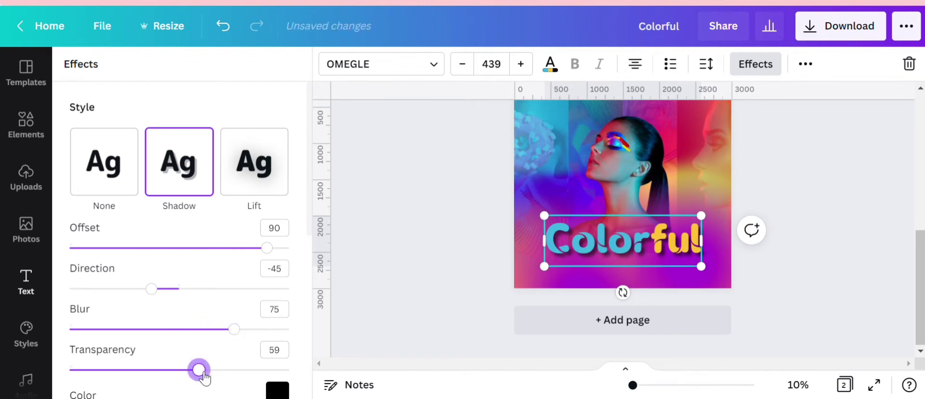
# Duplicate the "Colorful" title and colour the copy white.
pyautogui.click(805, 64)
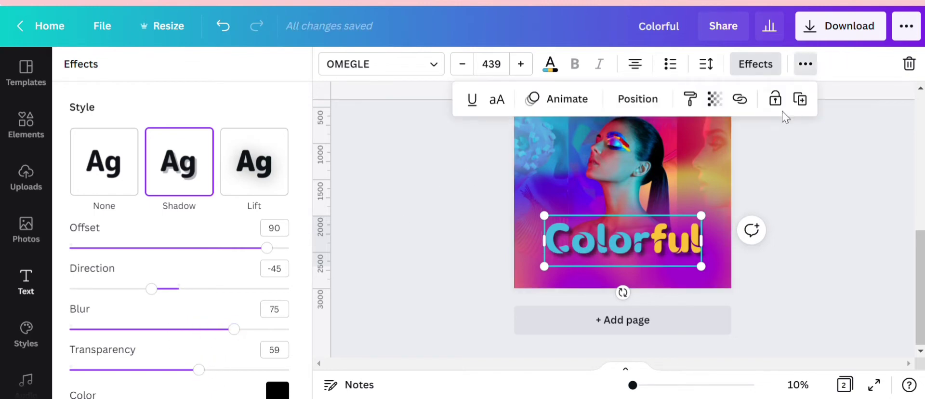
pyautogui.click(801, 100)
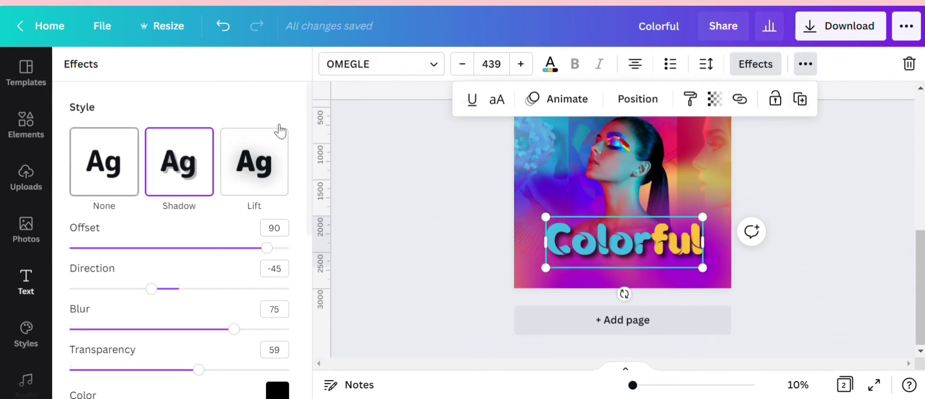
pyautogui.click(551, 64)
pyautogui.click(97, 179)
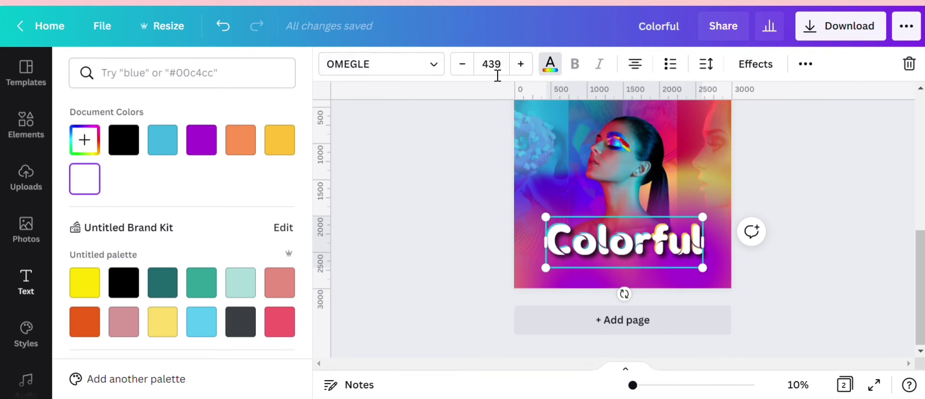
# Turn the white title copy into a thin Hollow outline and align it exactly over the coloured title.
pyautogui.click(751, 64)
pyautogui.scroll(-3, 152, 233)
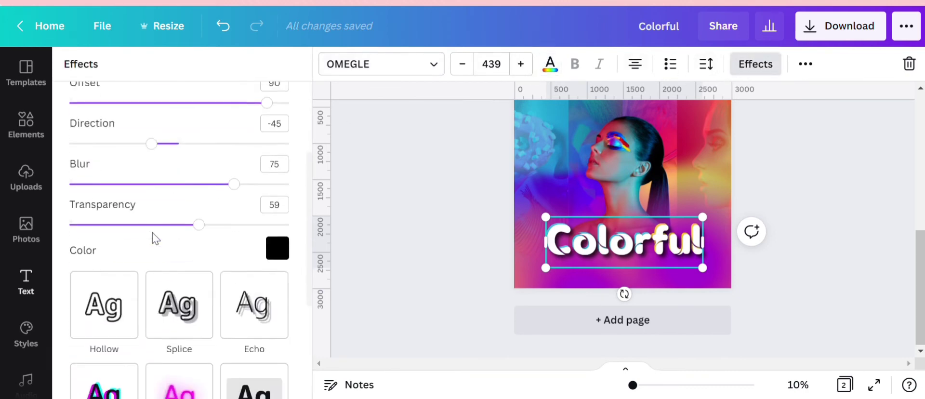
pyautogui.click(116, 278)
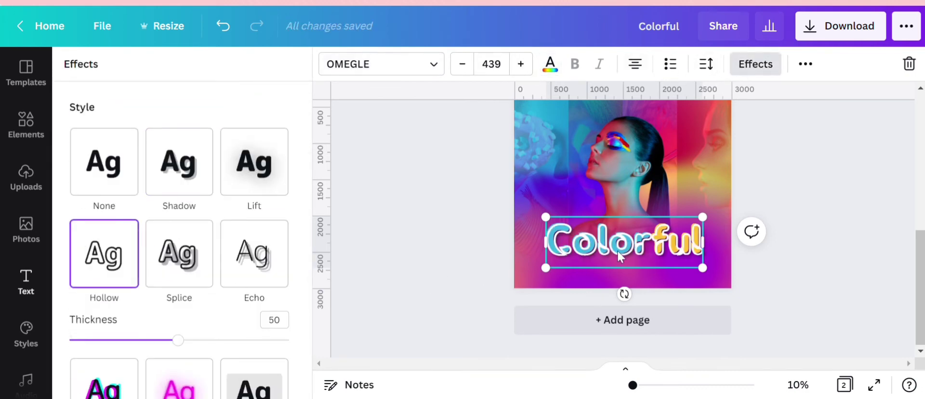
pyautogui.moveTo(618, 251); pyautogui.dragTo(616, 249)
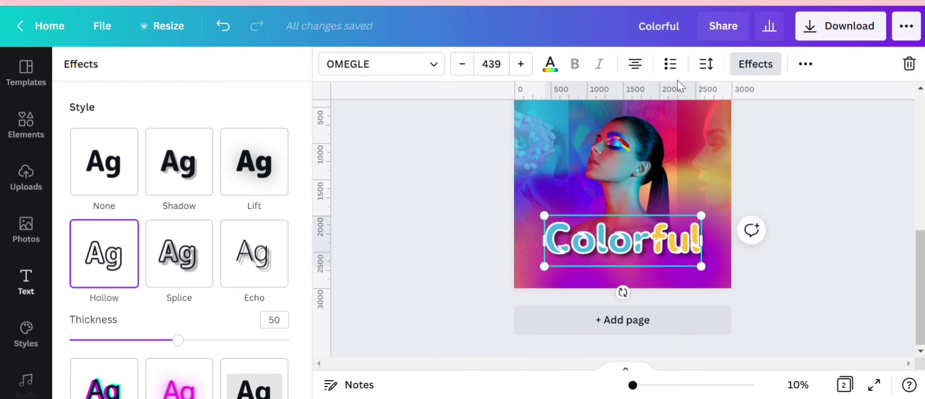
pyautogui.moveTo(177, 343); pyautogui.dragTo(83, 340)
pyautogui.click(413, 249)
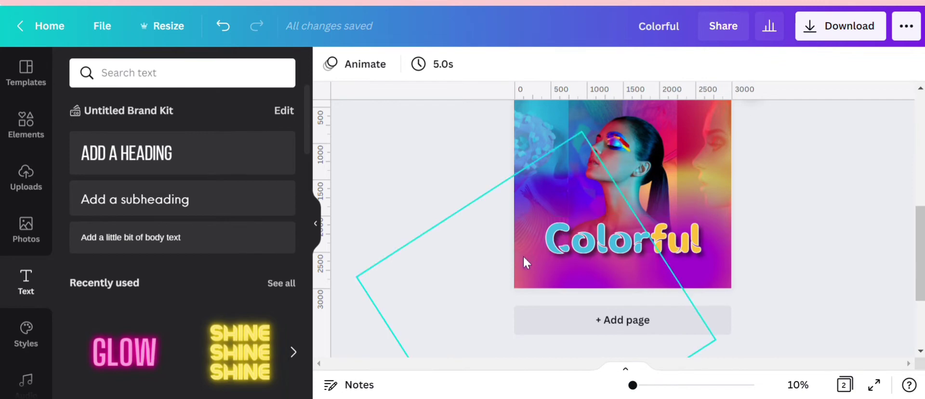
# Lock the large gradient element behind the title in place.
pyautogui.moveTo(518, 286); pyautogui.dragTo(783, 270)
pyautogui.click(860, 64)
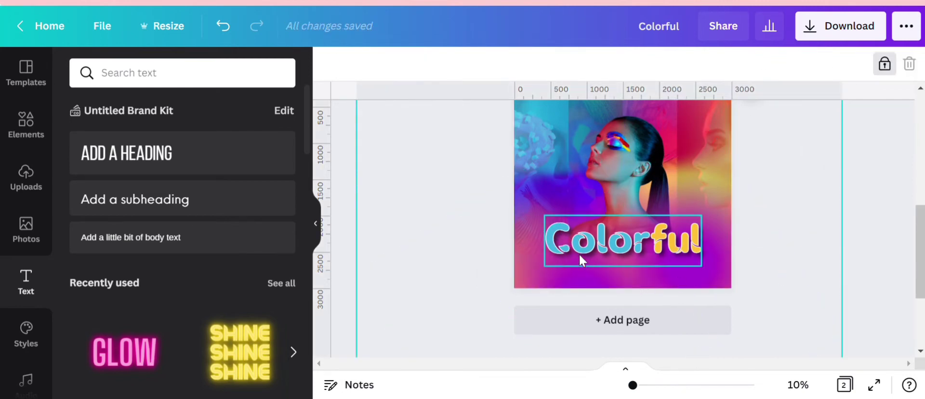
pyautogui.click(556, 247)
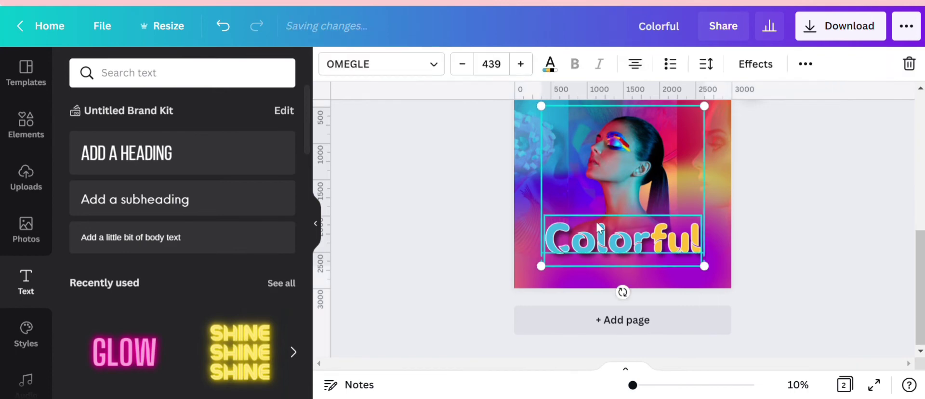
pyautogui.click(494, 270)
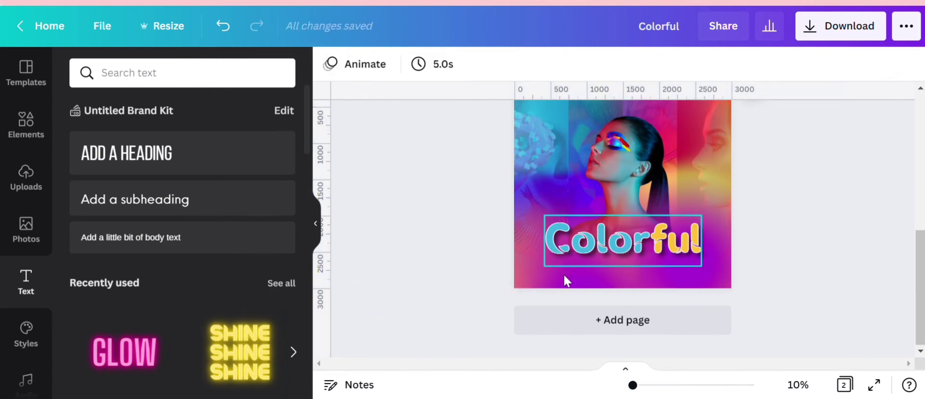
# Select the "Colorful" title together with its white outline and align it to the page's horizontal centre.
pyautogui.click(568, 262)
pyautogui.click(524, 283)
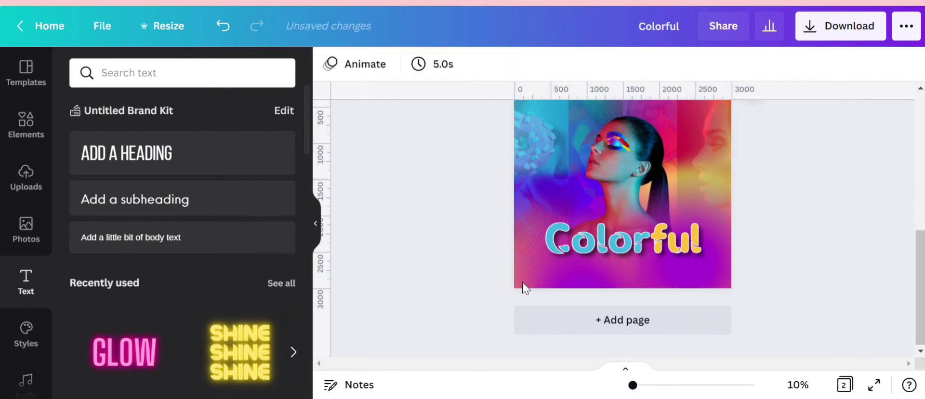
pyautogui.click(558, 276)
pyautogui.click(505, 284)
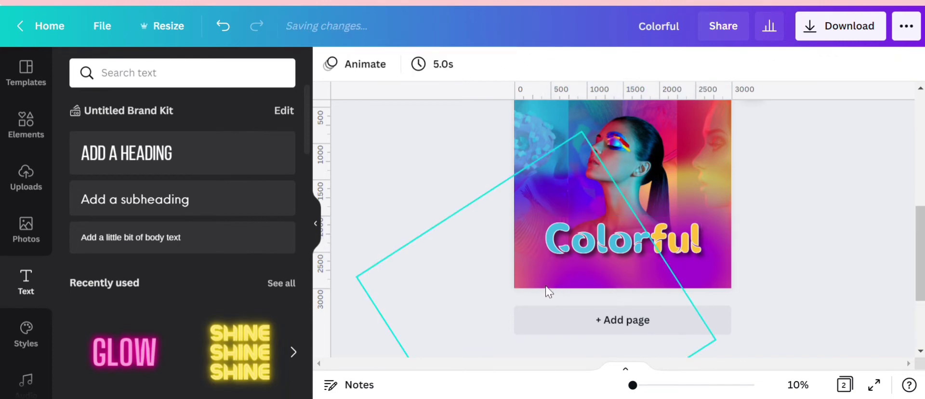
pyautogui.moveTo(583, 263); pyautogui.dragTo(584, 260)
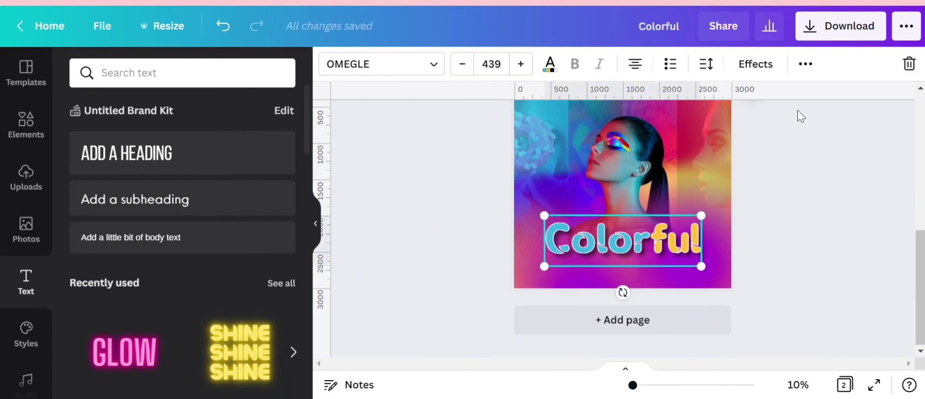
pyautogui.click(805, 67)
pyautogui.click(453, 254)
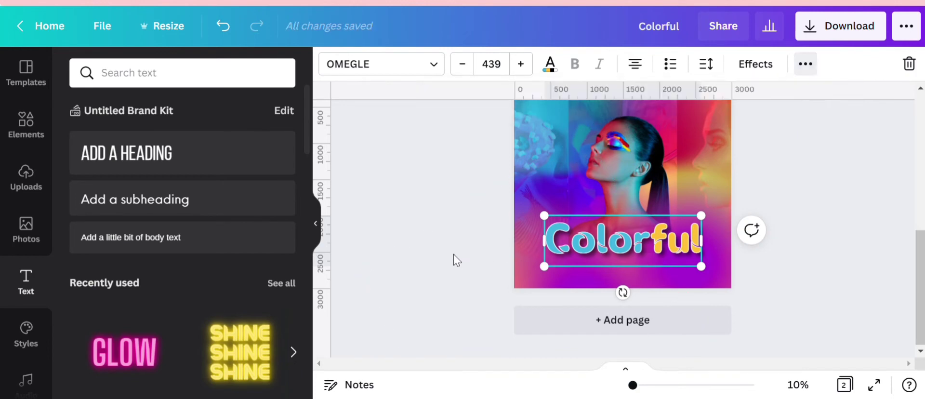
pyautogui.click(453, 253)
pyautogui.click(625, 255)
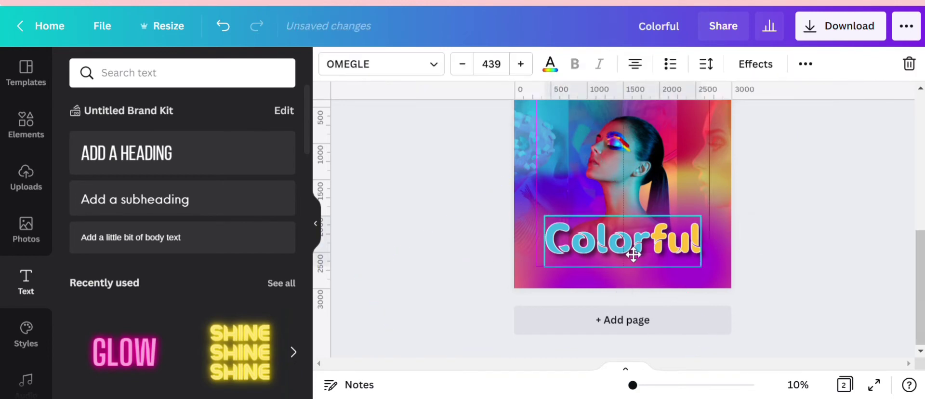
# Scale the model cutout down slightly and reposition it a little higher, centred above the title.
pyautogui.moveTo(621, 165); pyautogui.dragTo(631, 186)
pyautogui.scroll(1, 633, 186)
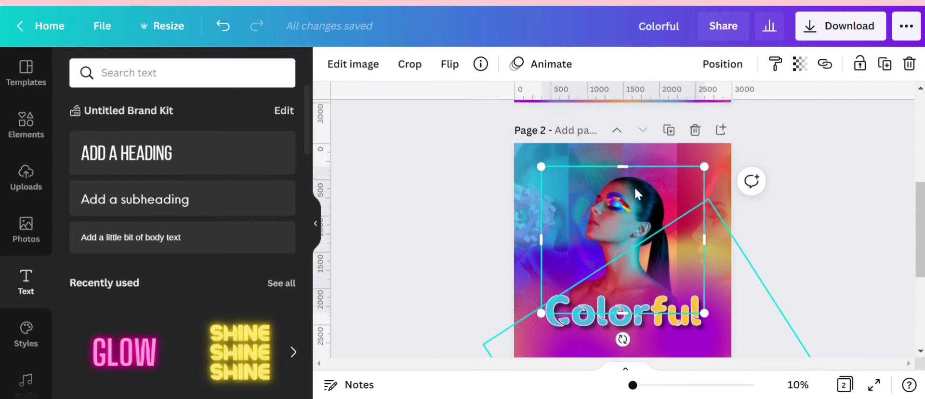
pyautogui.moveTo(700, 176); pyautogui.dragTo(695, 182)
pyautogui.moveTo(658, 237); pyautogui.dragTo(655, 231)
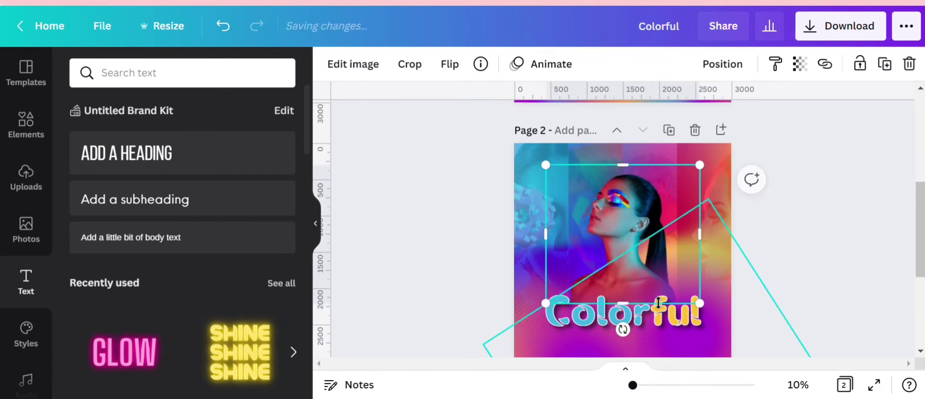
# Move the "Colorful" title with its outline up slightly so it covers the lower edge of the model cutout.
pyautogui.click(659, 318)
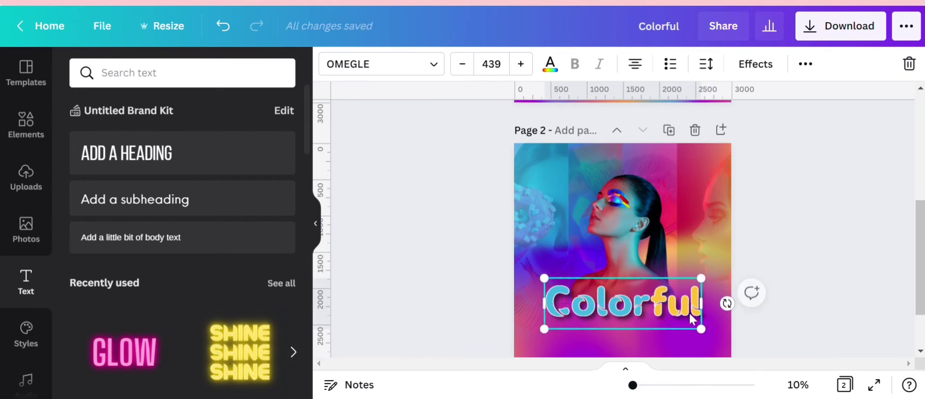
pyautogui.click(805, 274)
pyautogui.scroll(-2, 805, 274)
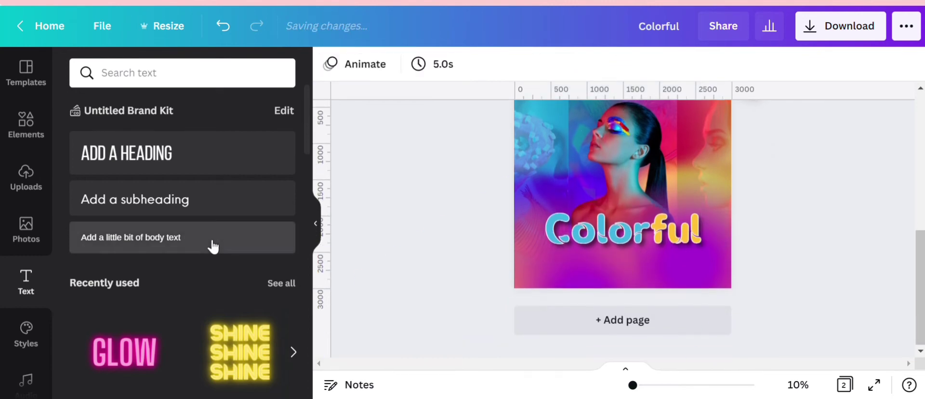
pyautogui.moveTo(268, 244); pyautogui.dragTo(647, 277)
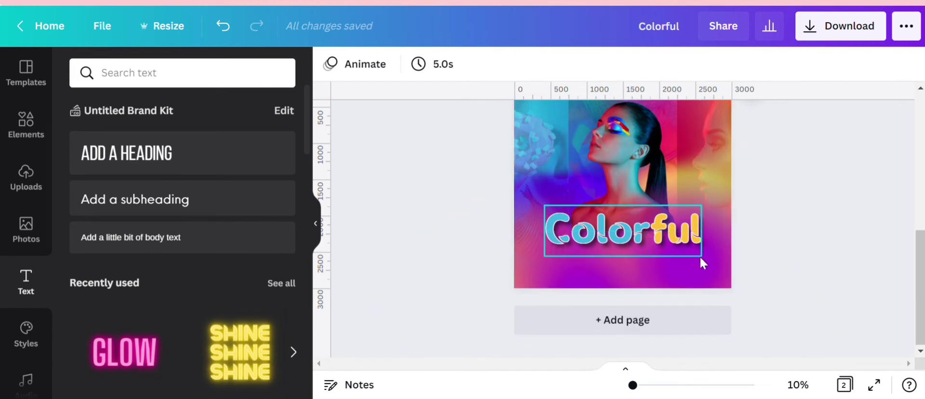
pyautogui.scroll(1, 702, 255)
pyautogui.scroll(-1, 701, 256)
pyautogui.scroll(1, 605, 267)
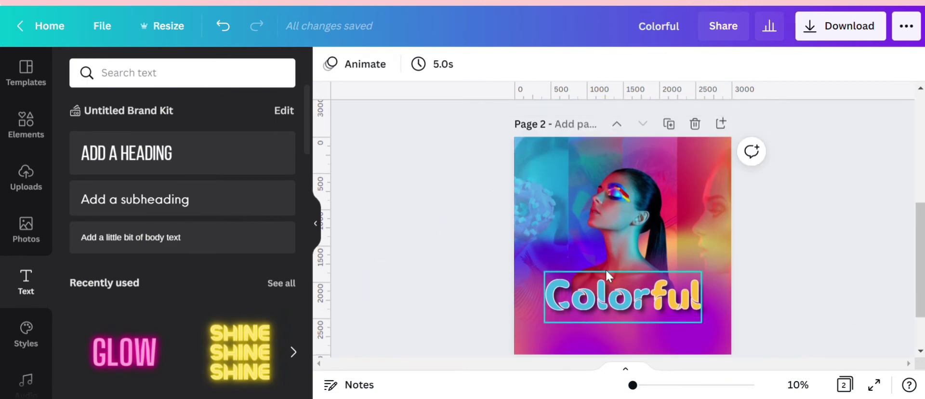
pyautogui.scroll(-1, 605, 268)
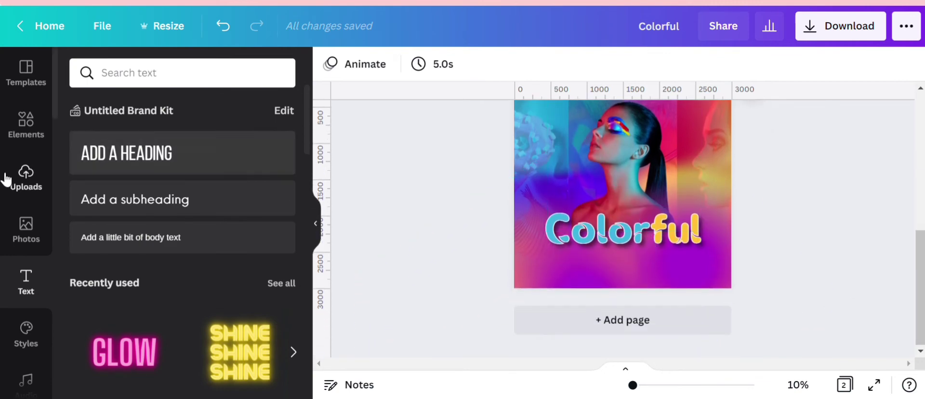
# Add the glowing light ring from the recently used elements over the model and flip it vertically.
pyautogui.click(22, 144)
pyautogui.scroll(-8, 90, 236)
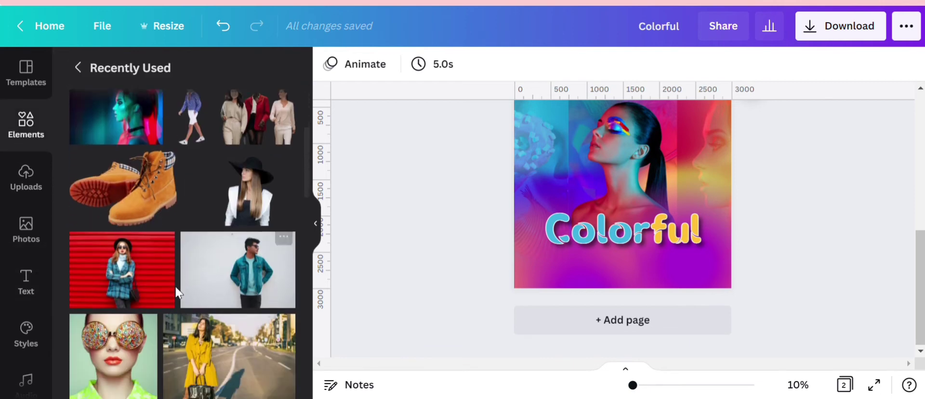
pyautogui.click(243, 212)
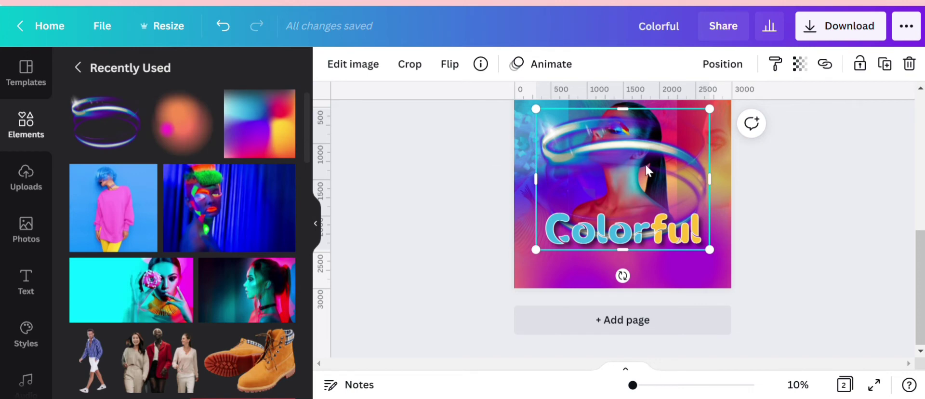
pyautogui.scroll(2, 646, 162)
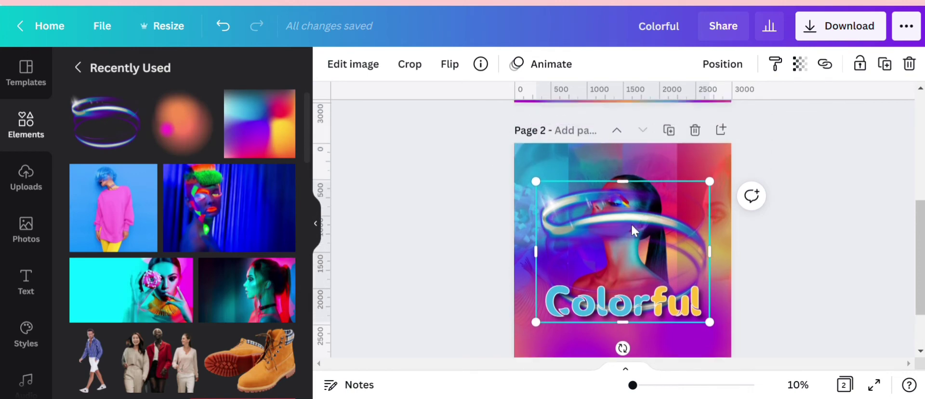
pyautogui.click(448, 67)
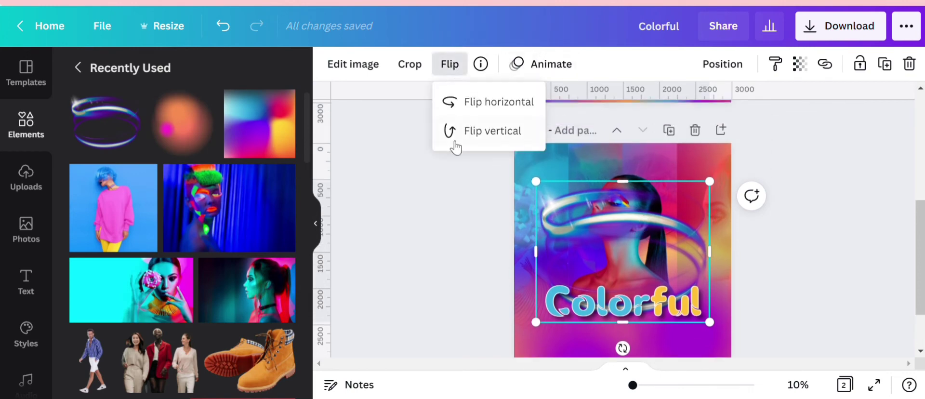
pyautogui.click(513, 138)
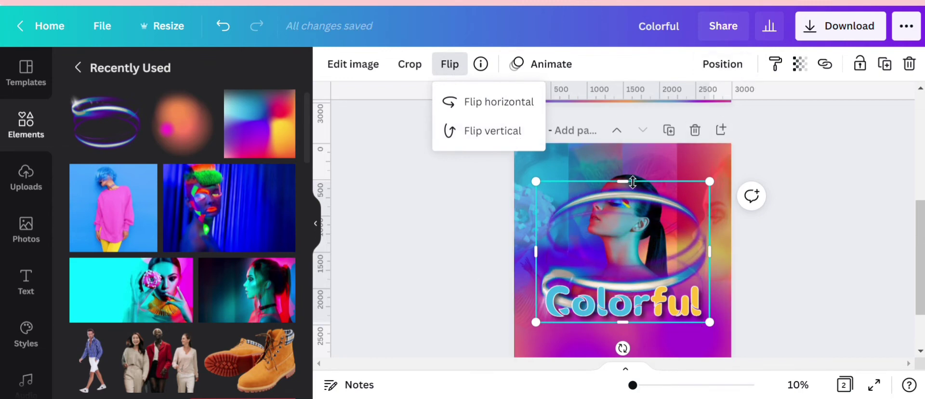
# Duplicate the model cutout and move the copy off the original so both can be selected separately.
pyautogui.click(814, 180)
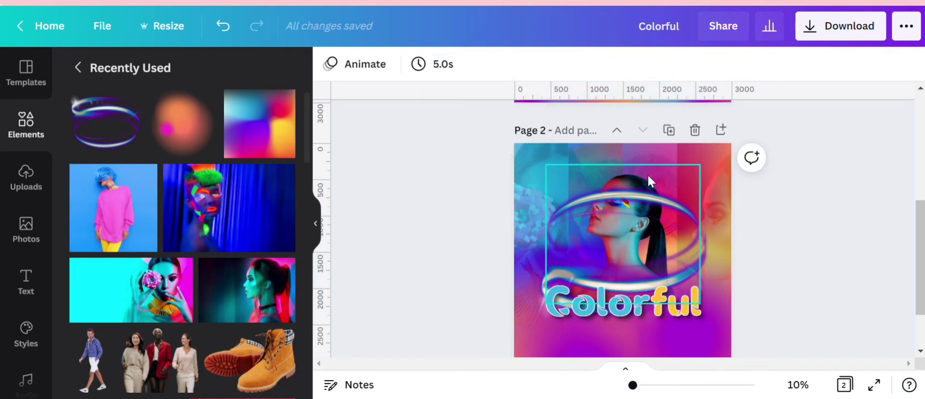
pyautogui.click(648, 176)
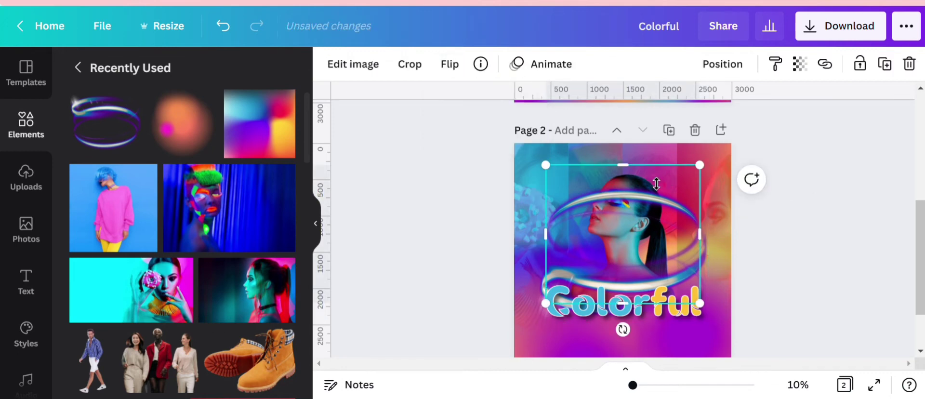
pyautogui.click(883, 62)
pyautogui.moveTo(642, 223); pyautogui.dragTo(671, 269)
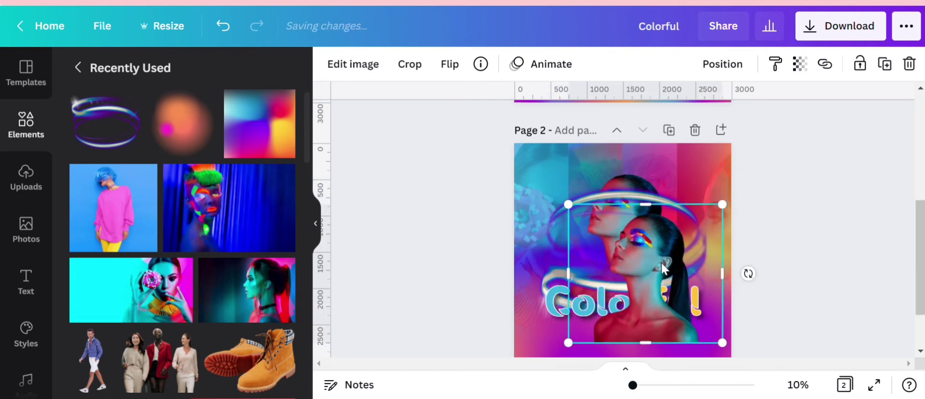
# Apply the Afterglow filter to both the original model cutout and its copy.
pyautogui.click(632, 174)
pyautogui.click(361, 66)
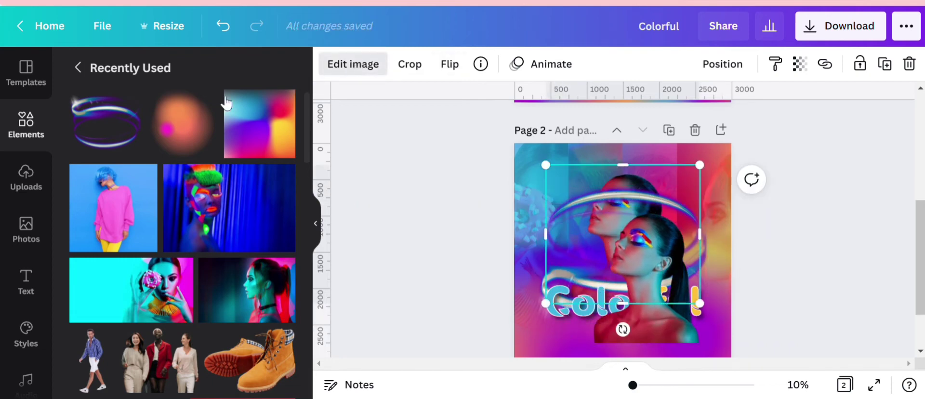
pyautogui.scroll(-2, 115, 251)
pyautogui.scroll(-5, 176, 231)
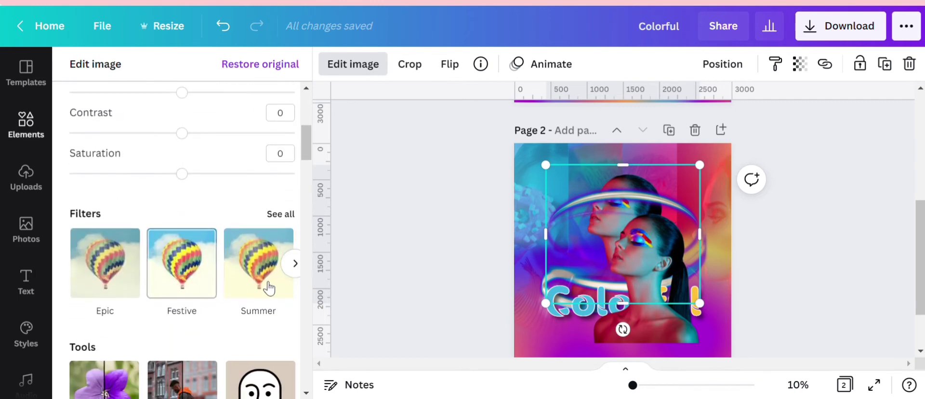
pyautogui.click(279, 214)
pyautogui.click(190, 236)
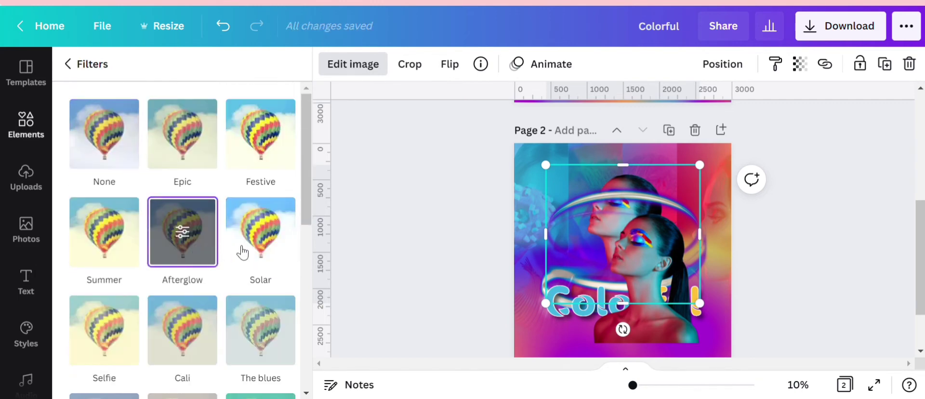
pyautogui.click(640, 256)
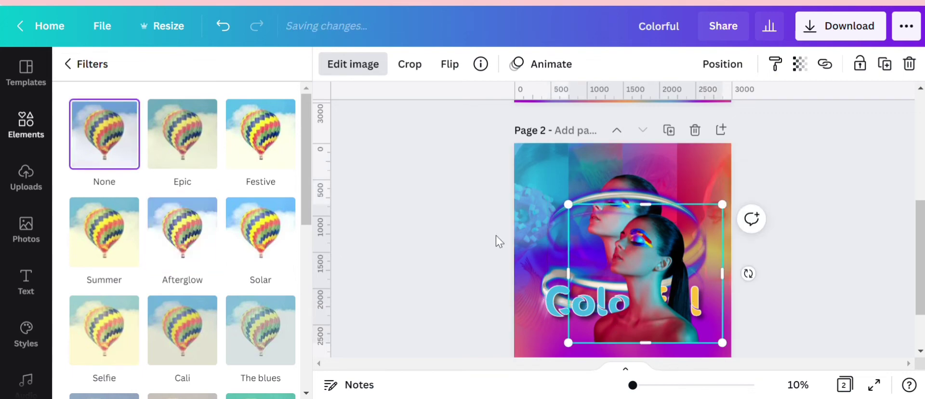
pyautogui.click(190, 237)
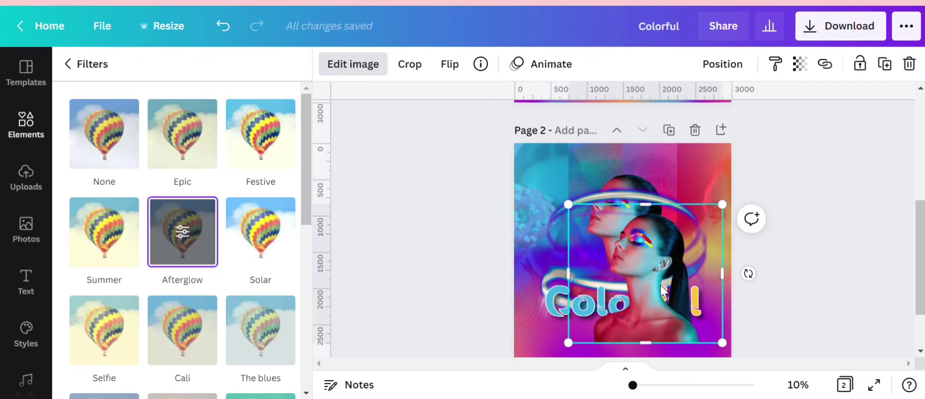
# Align the model copy exactly over the original and crop off its lower part so the ring passes behind the head but in front of the shoulders.
pyautogui.moveTo(663, 291); pyautogui.dragTo(638, 247)
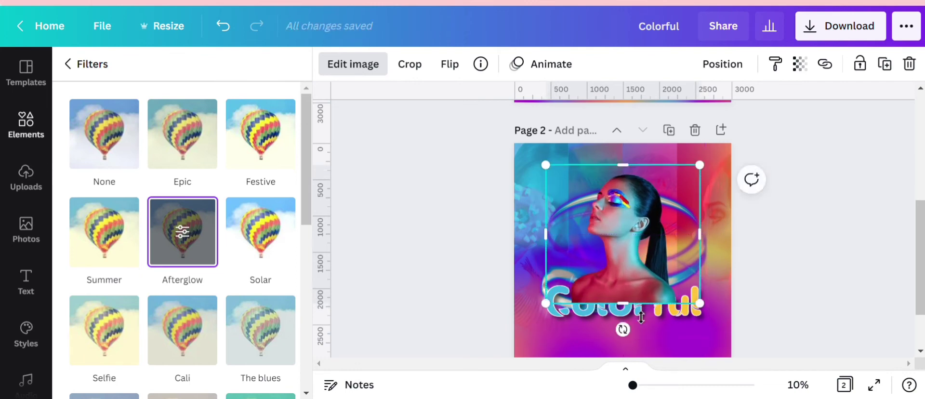
pyautogui.moveTo(636, 310); pyautogui.dragTo(615, 242)
pyautogui.click(439, 247)
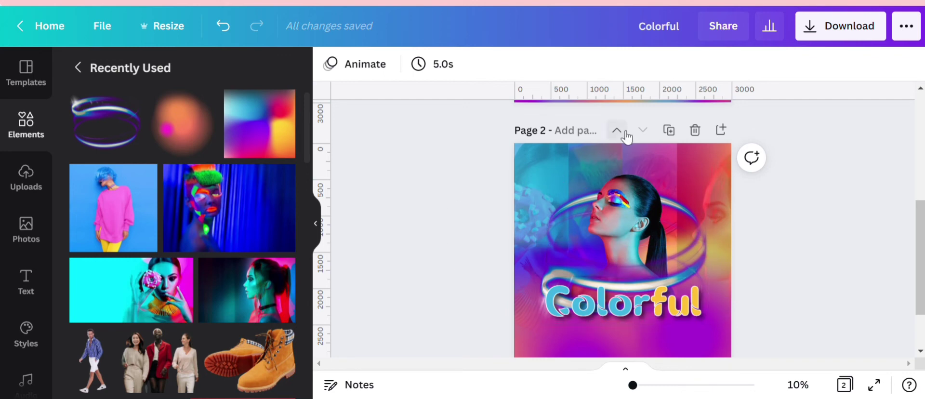
# Inspect the model's face and the surrounding ring at 50% and 25% zoom, and return to the fitted page view.
pyautogui.click(804, 386)
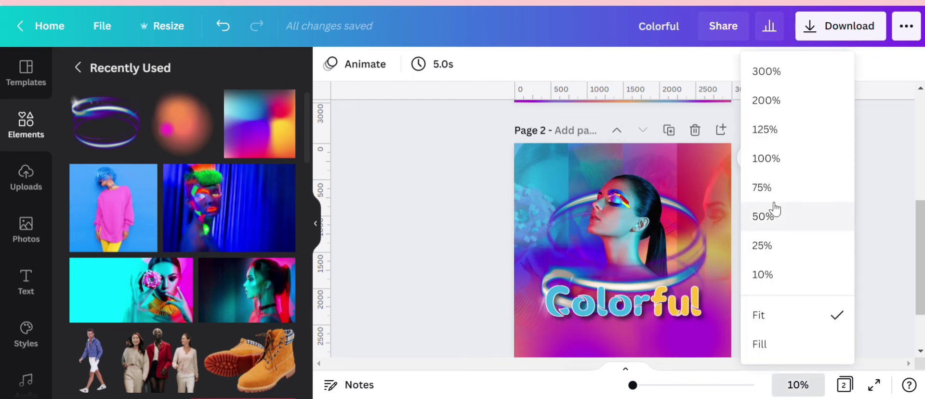
pyautogui.click(744, 217)
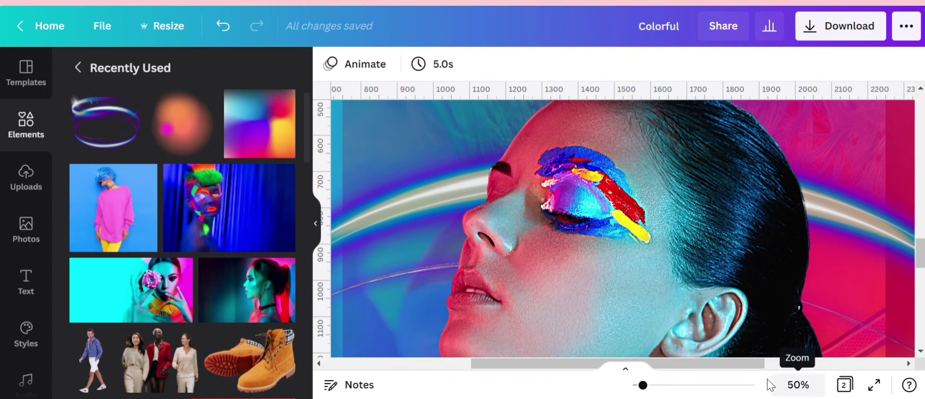
pyautogui.click(798, 385)
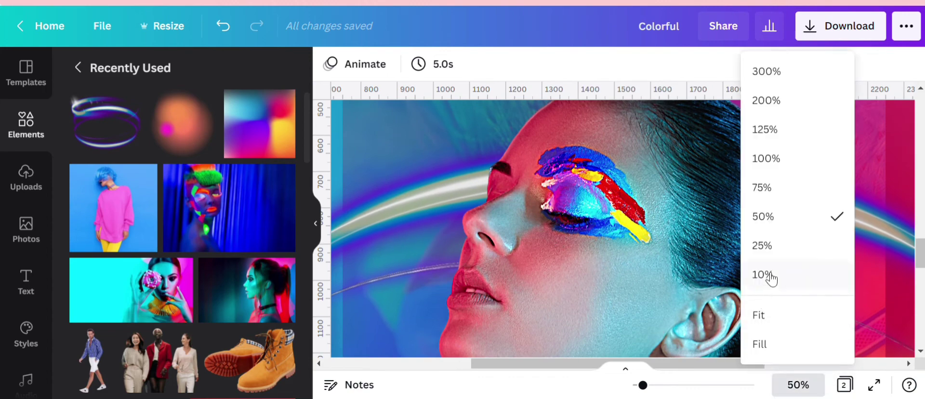
pyautogui.click(766, 244)
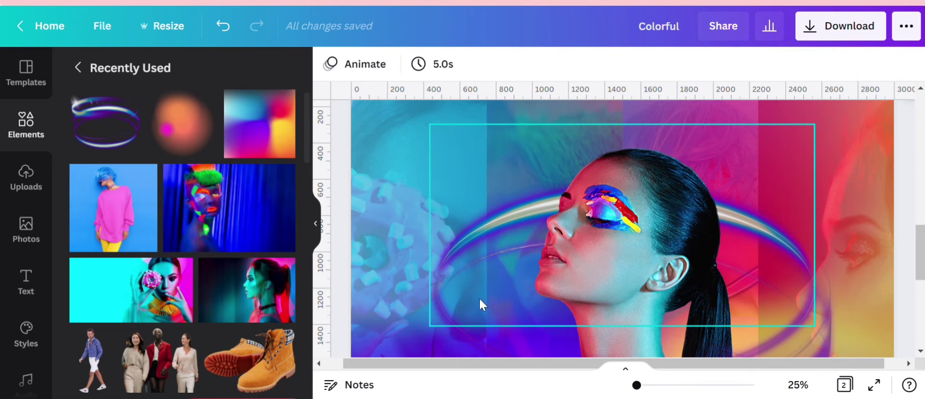
pyautogui.click(785, 378)
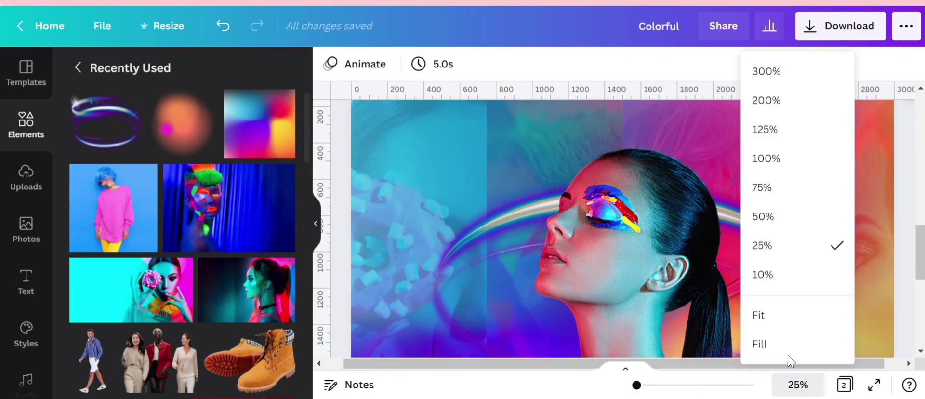
pyautogui.click(770, 313)
pyautogui.scroll(-2, 438, 267)
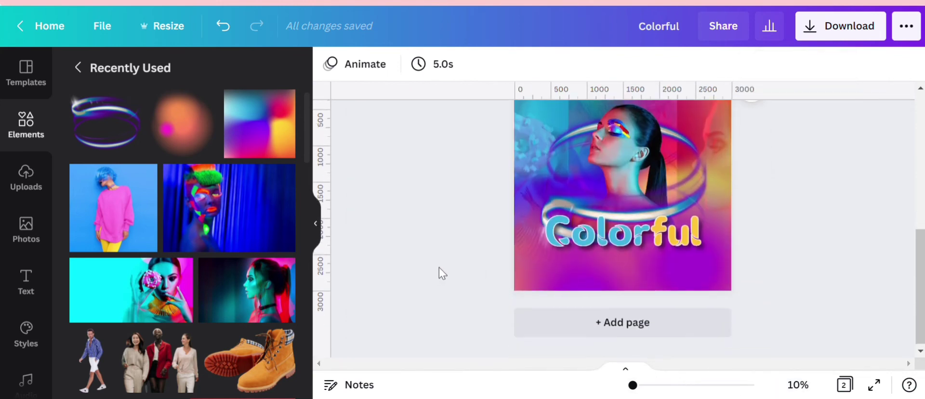
pyautogui.scroll(1, 438, 267)
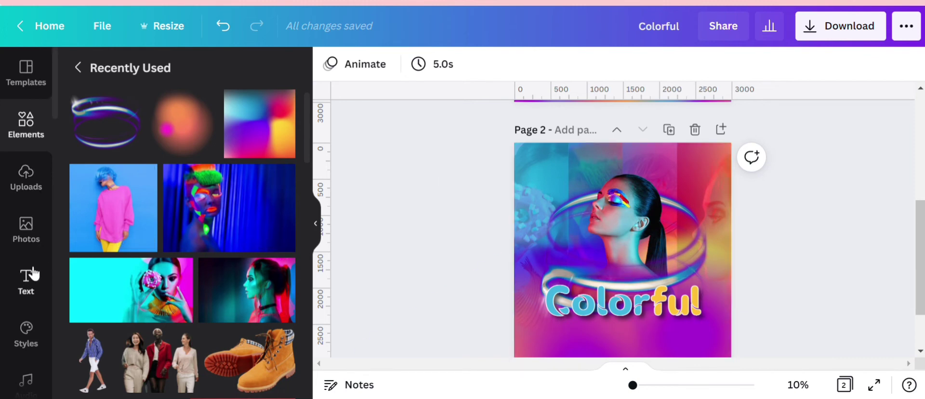
pyautogui.click(90, 72)
pyautogui.click(143, 73)
pyautogui.write('spa')
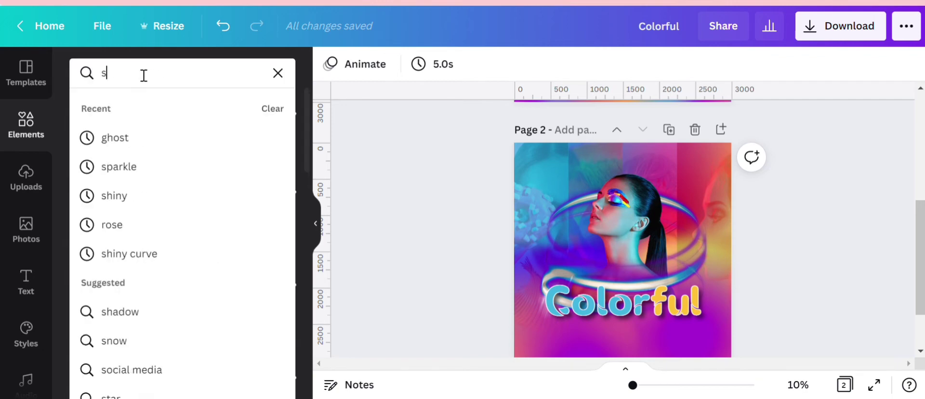
# Search the photos for "sparkle" and place the white starburst on the bright end of the ring above the title's first letter.
pyautogui.click(6, 228)
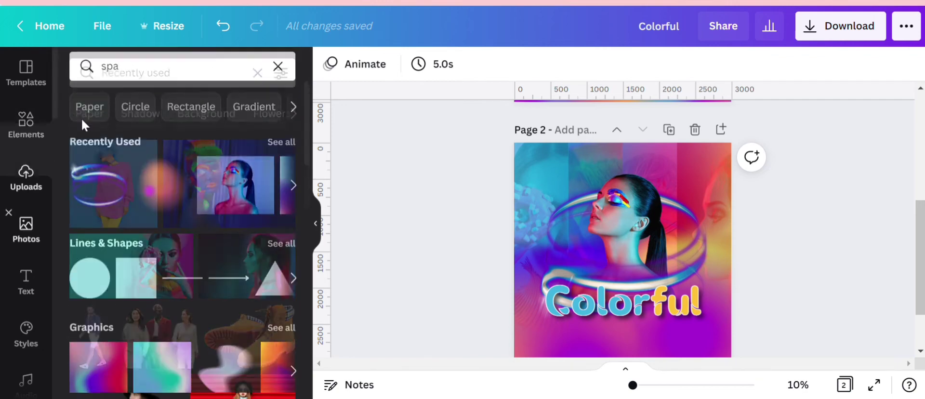
pyautogui.click(139, 81)
pyautogui.doubleClick(139, 81)
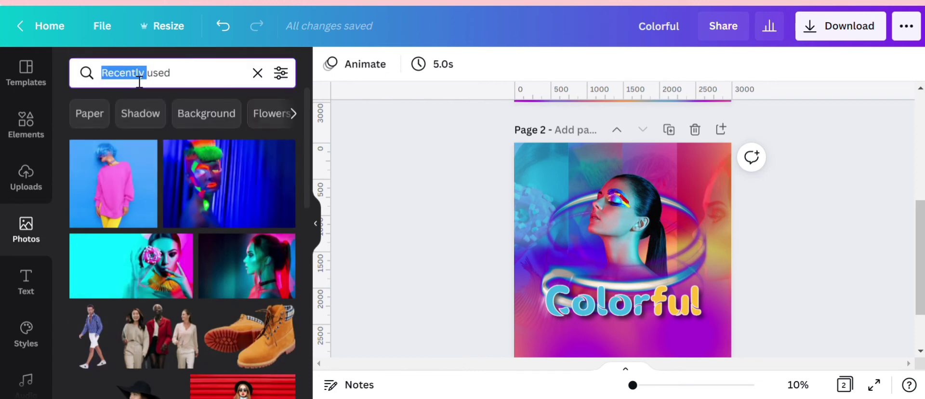
pyautogui.write('ap')
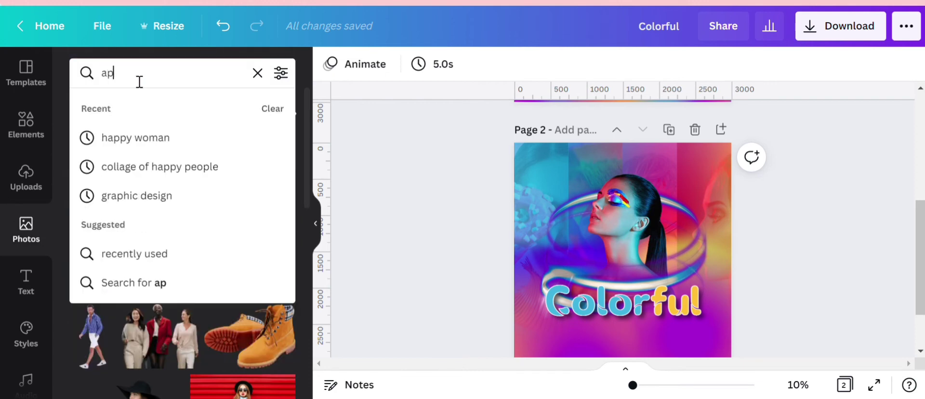
pyautogui.press('BackSpace')
pyautogui.press('BackSpace')
pyautogui.write('sparkle')
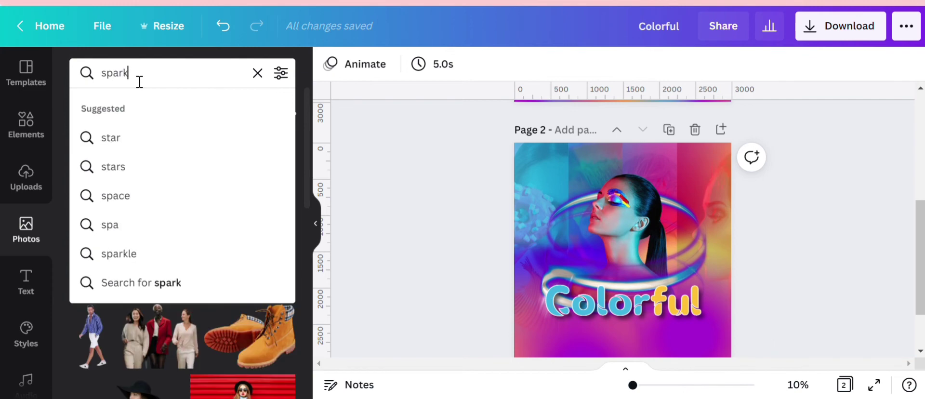
pyautogui.press('Return')
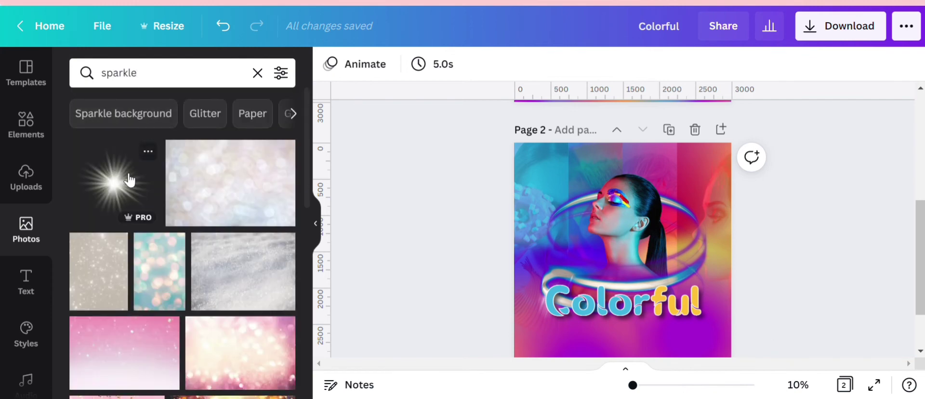
pyautogui.click(118, 193)
pyautogui.moveTo(630, 251); pyautogui.dragTo(574, 277)
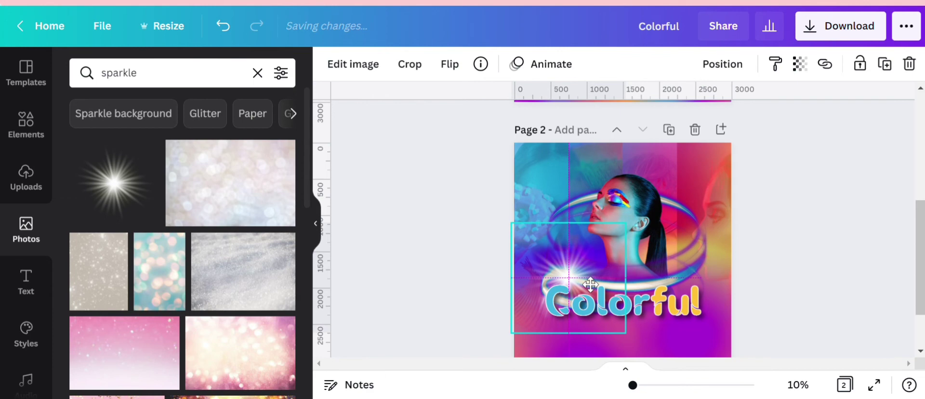
# Adjust the transparency of the starburst slightly.
pyautogui.click(799, 63)
pyautogui.moveTo(749, 108); pyautogui.dragTo(742, 129)
pyautogui.click(821, 247)
pyautogui.click(821, 247)
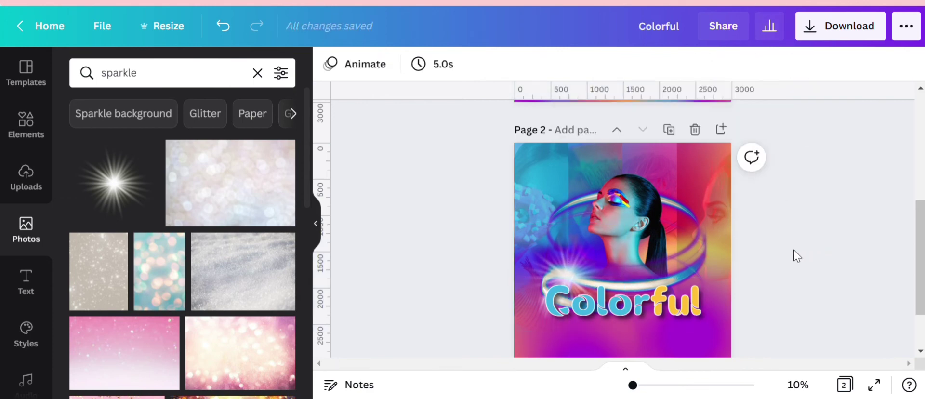
# Add a subheading centred just below the "Colorful" title on page 2 and enter "MODEL EXHIBITION" as its text.
pyautogui.click(26, 281)
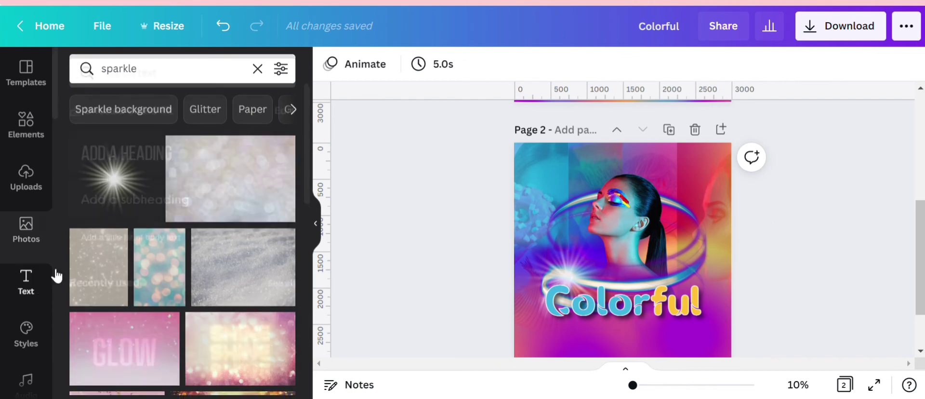
pyautogui.click(188, 212)
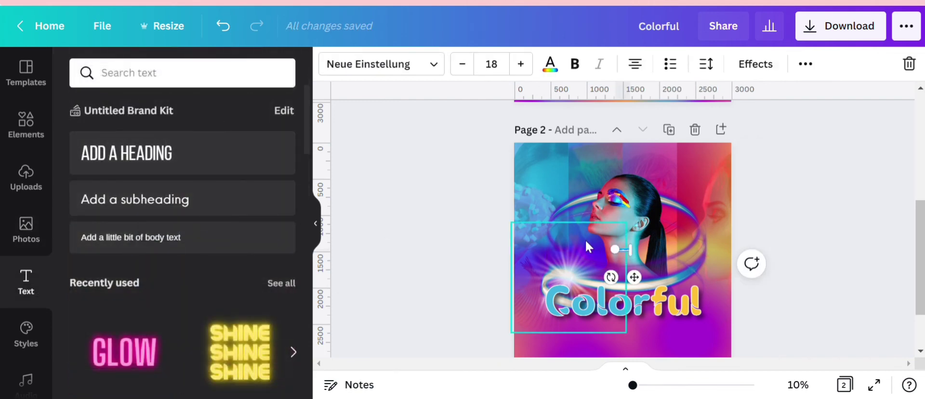
pyautogui.moveTo(656, 271); pyautogui.dragTo(648, 362)
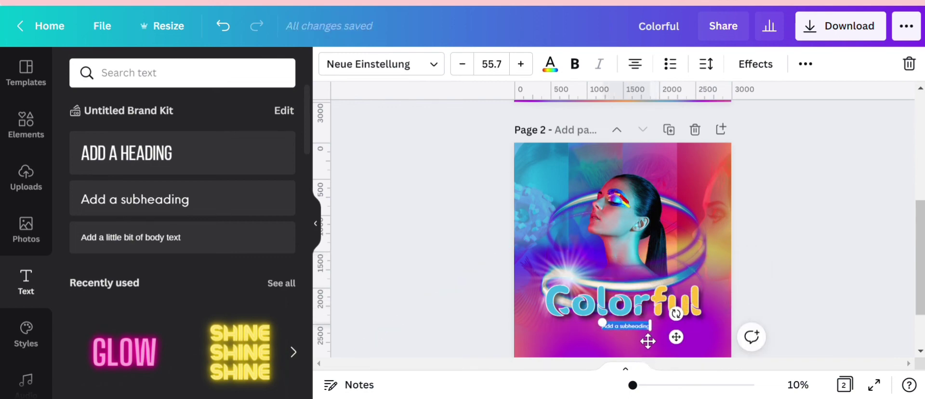
pyautogui.write('MODELL')
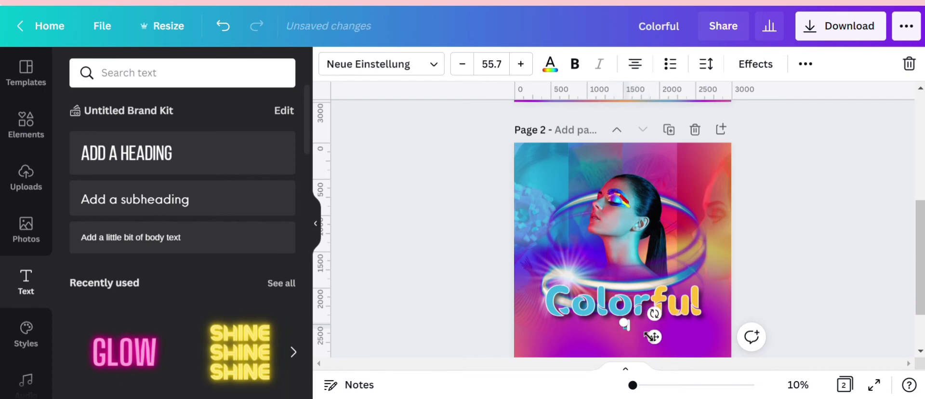
pyautogui.write(' EXHIBI')
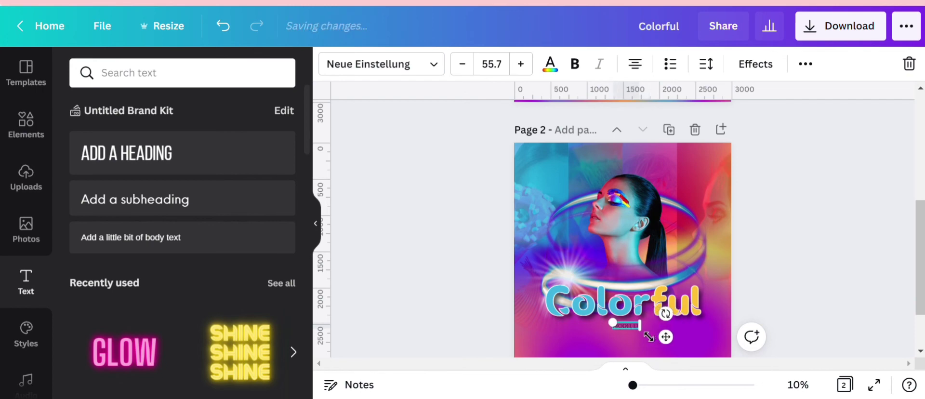
pyautogui.write('TION')
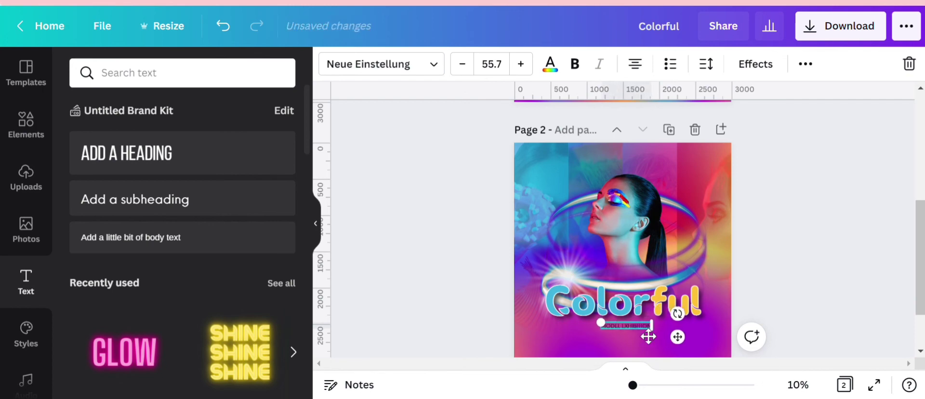
# Set the MODEL EXHIBITION subheading in Montserrat Semi-Bold and colour it white.
pyautogui.click(398, 72)
pyautogui.click(185, 115)
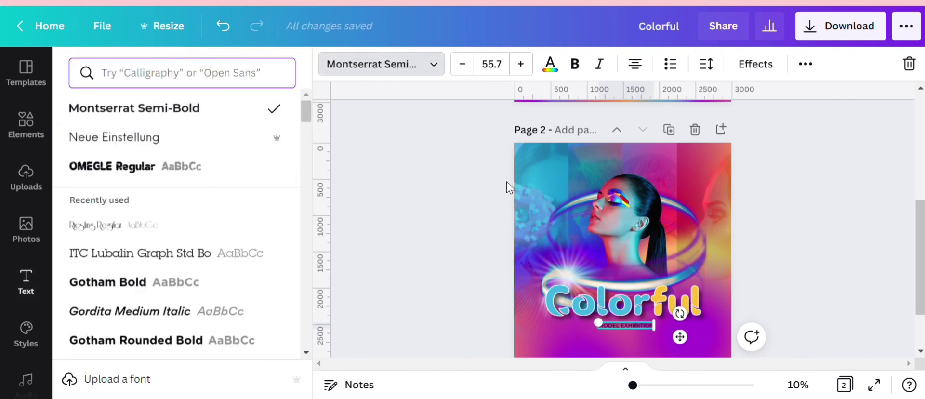
pyautogui.click(549, 63)
pyautogui.click(279, 140)
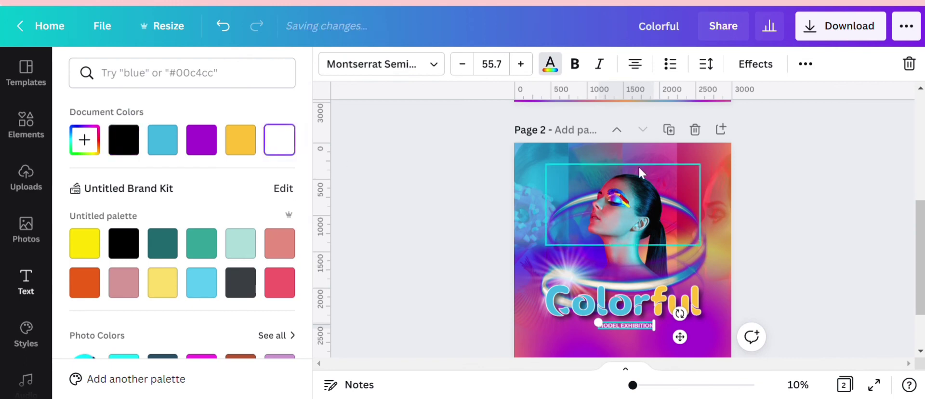
# Set the subheading's letter spacing to 800 and its font size to 54.
pyautogui.click(708, 64)
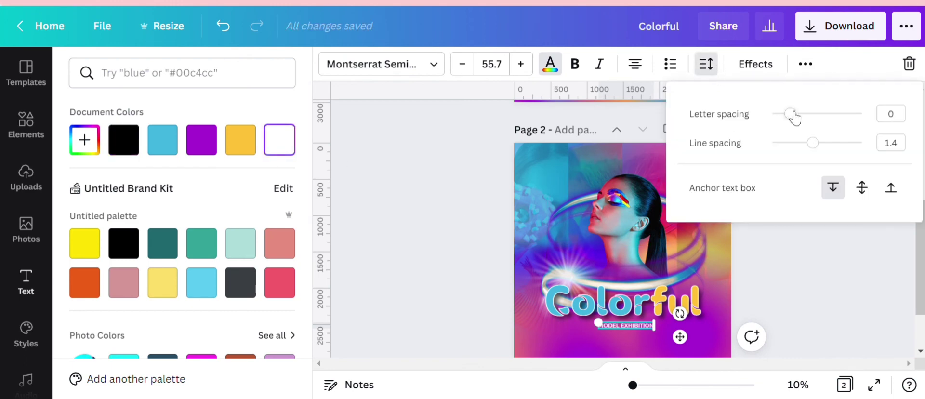
pyautogui.moveTo(790, 114); pyautogui.dragTo(862, 114)
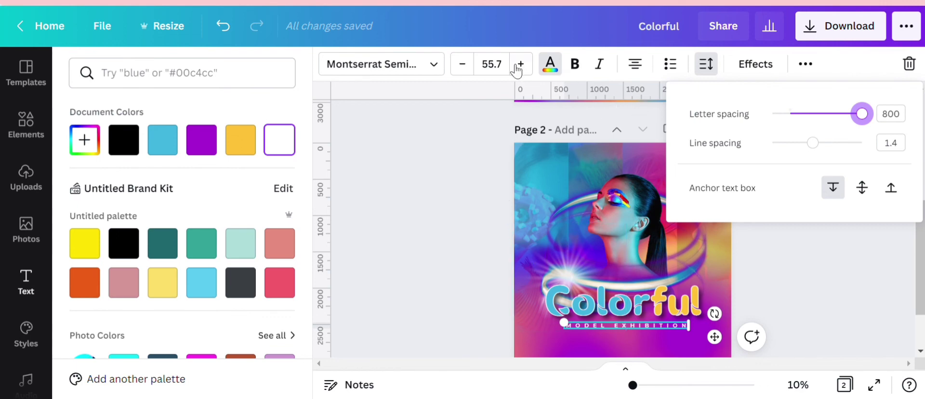
pyautogui.click(493, 73)
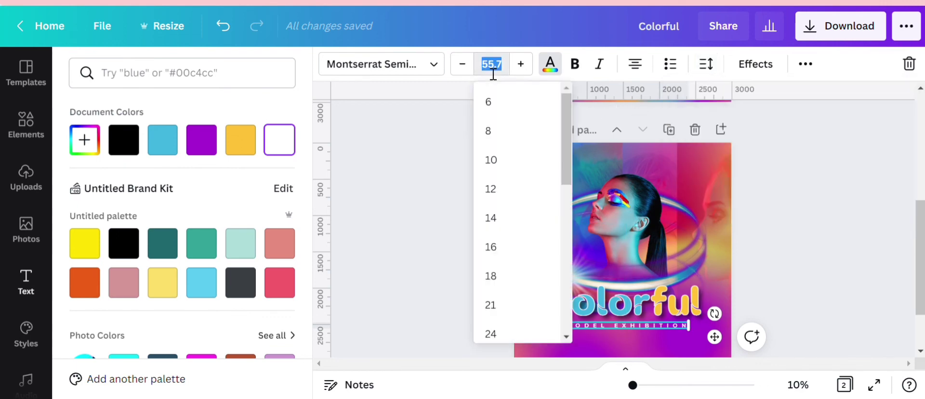
pyautogui.press('Return')
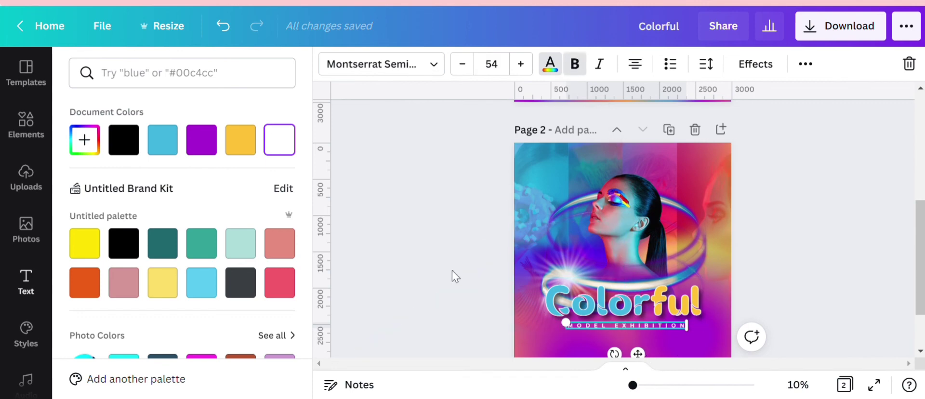
# Make the MODEL EXHIBITION subheading bold and keep it centred beneath the title.
pyautogui.click(469, 298)
pyautogui.click(591, 322)
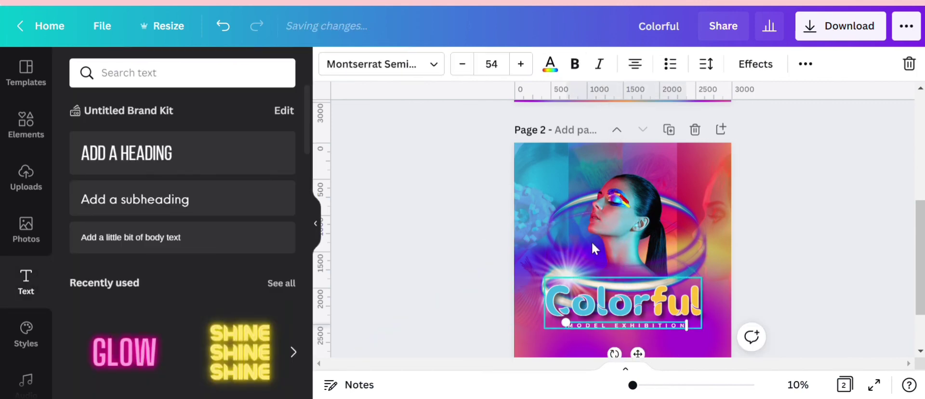
pyautogui.click(584, 73)
pyautogui.scroll(-2, 631, 255)
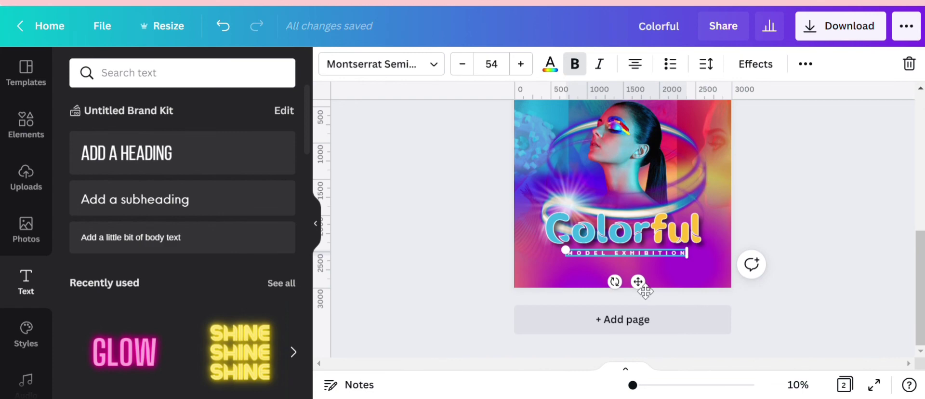
pyautogui.moveTo(646, 290); pyautogui.dragTo(646, 291)
pyautogui.click(449, 268)
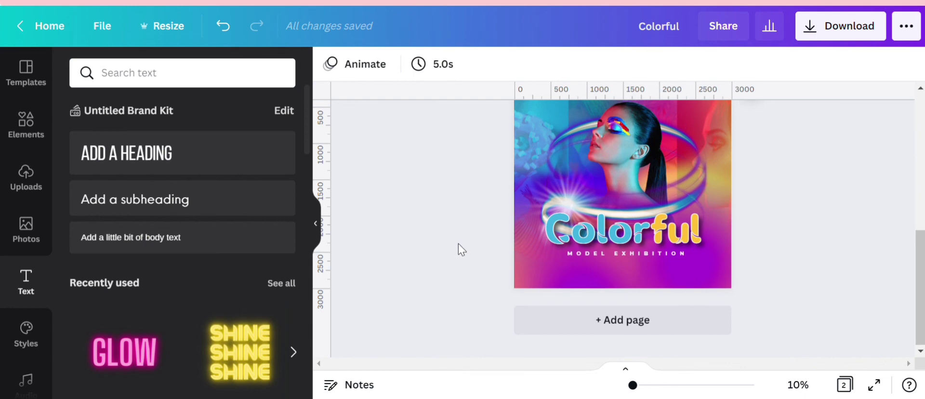
# Copy the date and venue lines with their icons from page 1 to the same place below the subheading on page 2.
pyautogui.scroll(1, 614, 260)
pyautogui.scroll(-1, 615, 261)
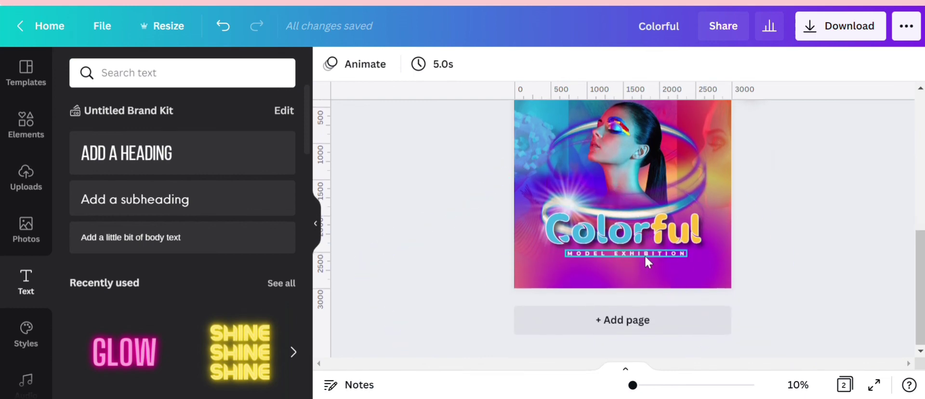
pyautogui.scroll(-5, 621, 144)
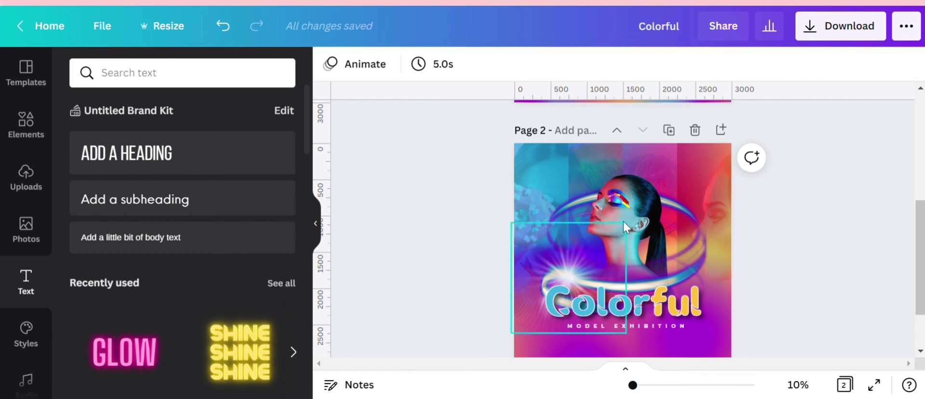
pyautogui.scroll(2, 617, 320)
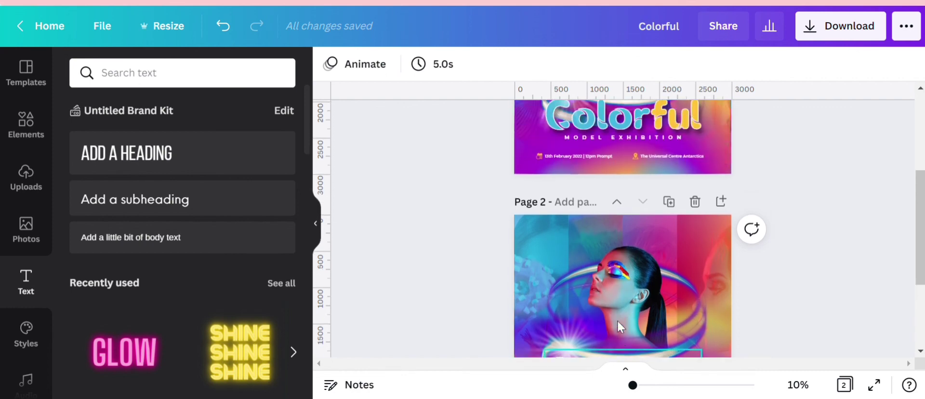
pyautogui.moveTo(513, 164); pyautogui.dragTo(776, 173)
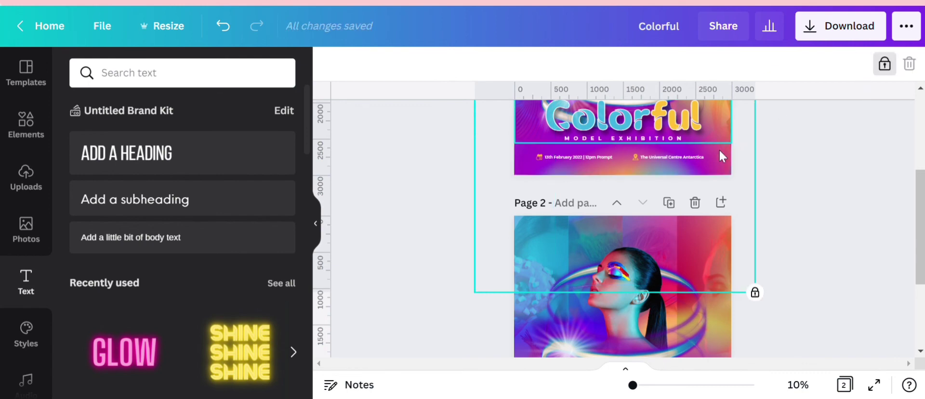
pyautogui.click(549, 173)
pyautogui.scroll(-3, 631, 237)
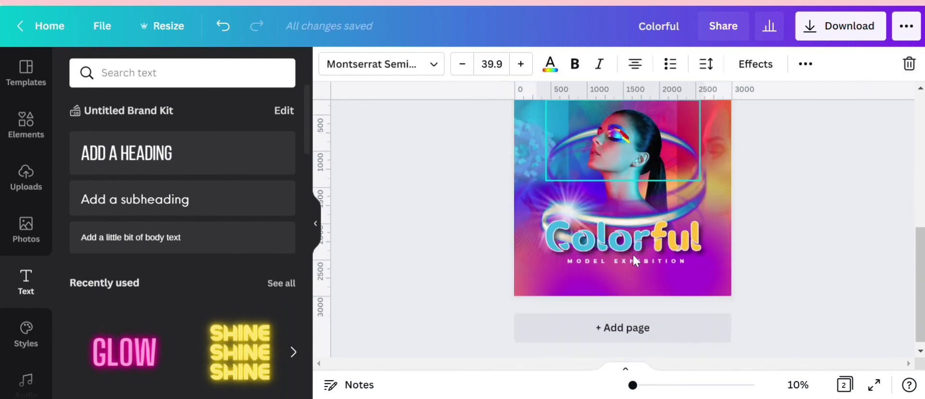
pyautogui.click(611, 276)
pyautogui.click(610, 276)
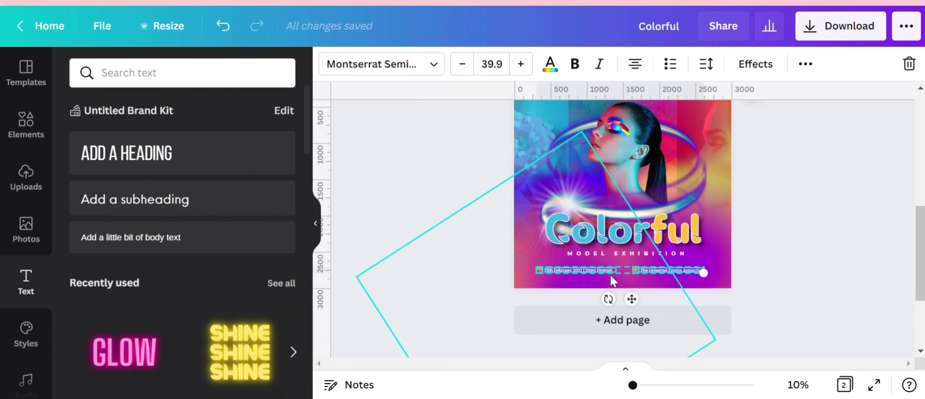
pyautogui.click(782, 253)
# Copy the "KELOVE PRODUCTIONS PRESENT" line from page 1 to the same place above the model on page 2.
pyautogui.scroll(-5, 782, 250)
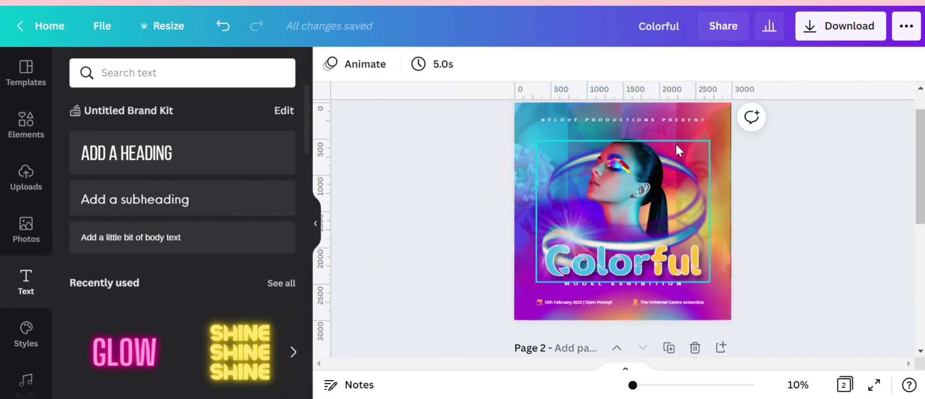
pyautogui.click(650, 117)
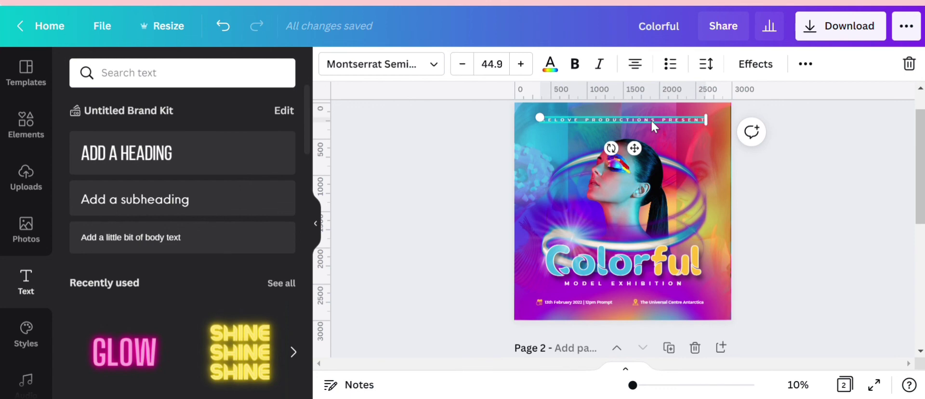
pyautogui.scroll(-4, 659, 127)
pyautogui.click(628, 152)
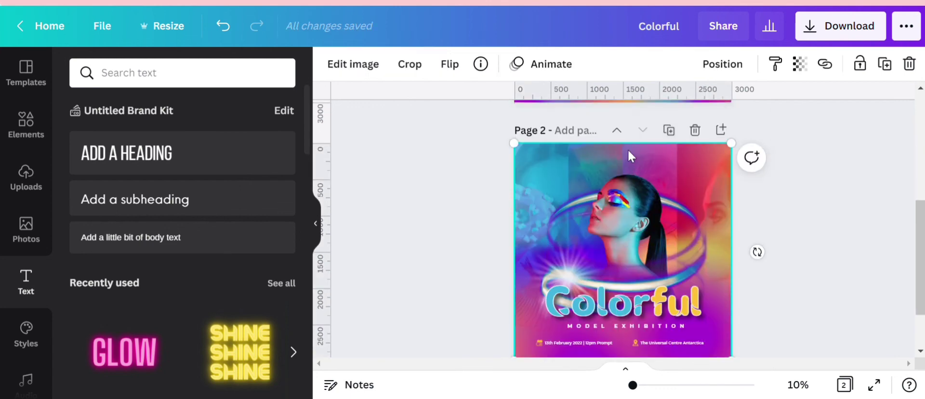
pyautogui.click(627, 148)
pyautogui.click(799, 260)
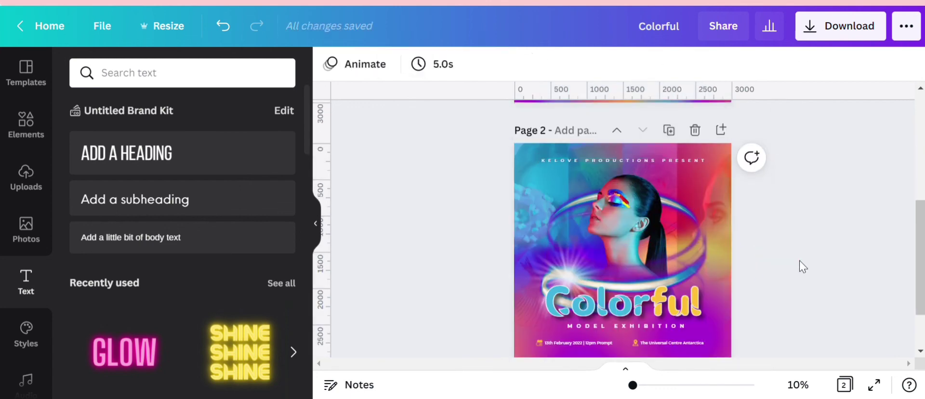